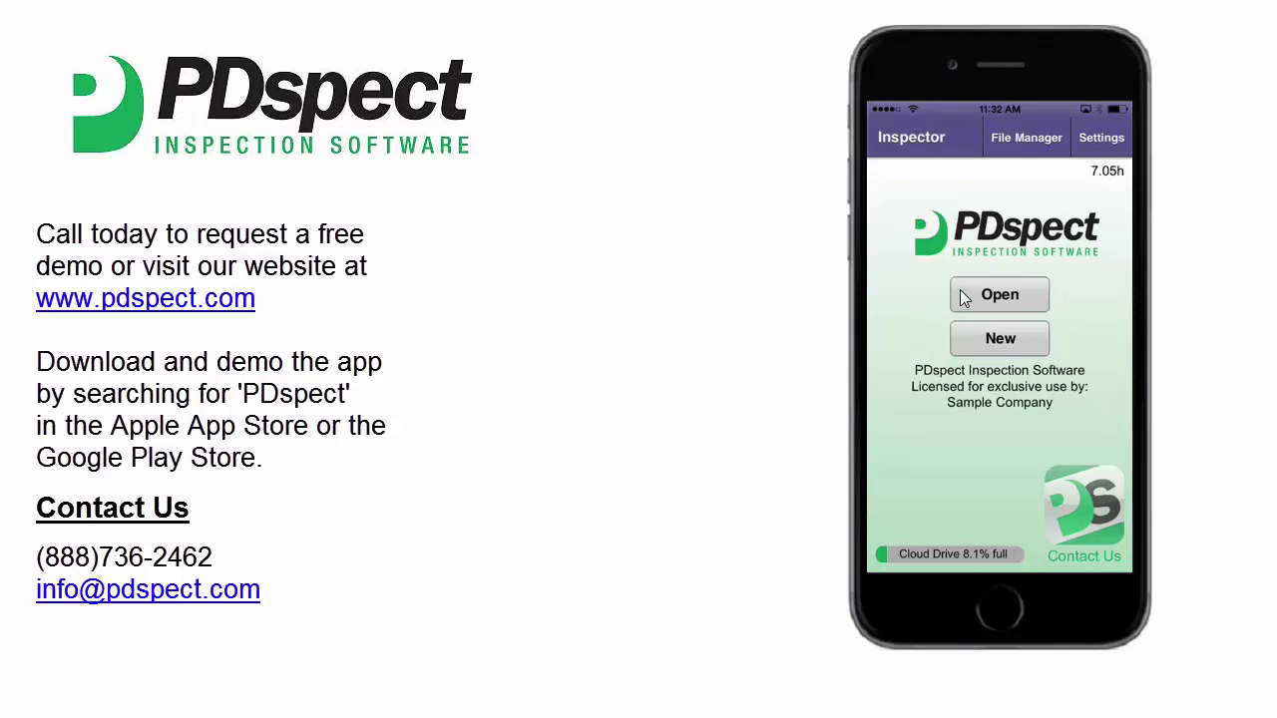
Start a new inspection from the Inspector home screen.
left_click(979, 338)
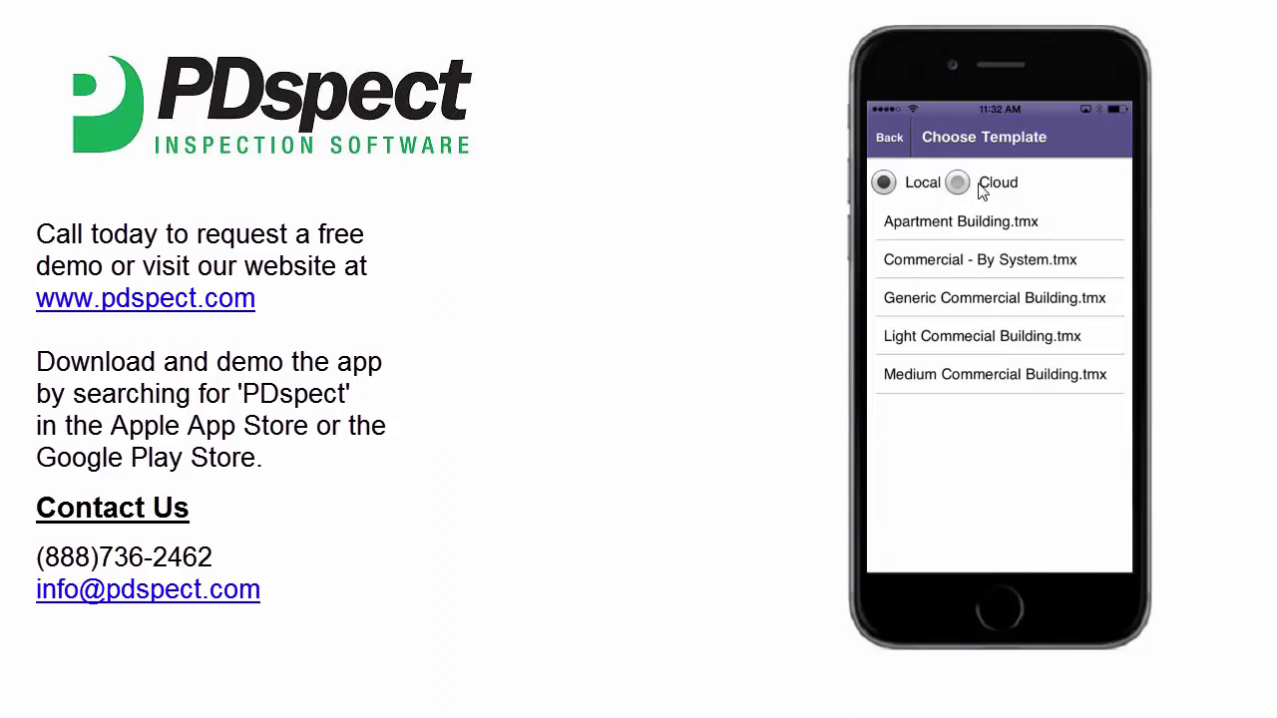
Choose the Commercial - By System.tmx template for the new inspection.
left_click(954, 262)
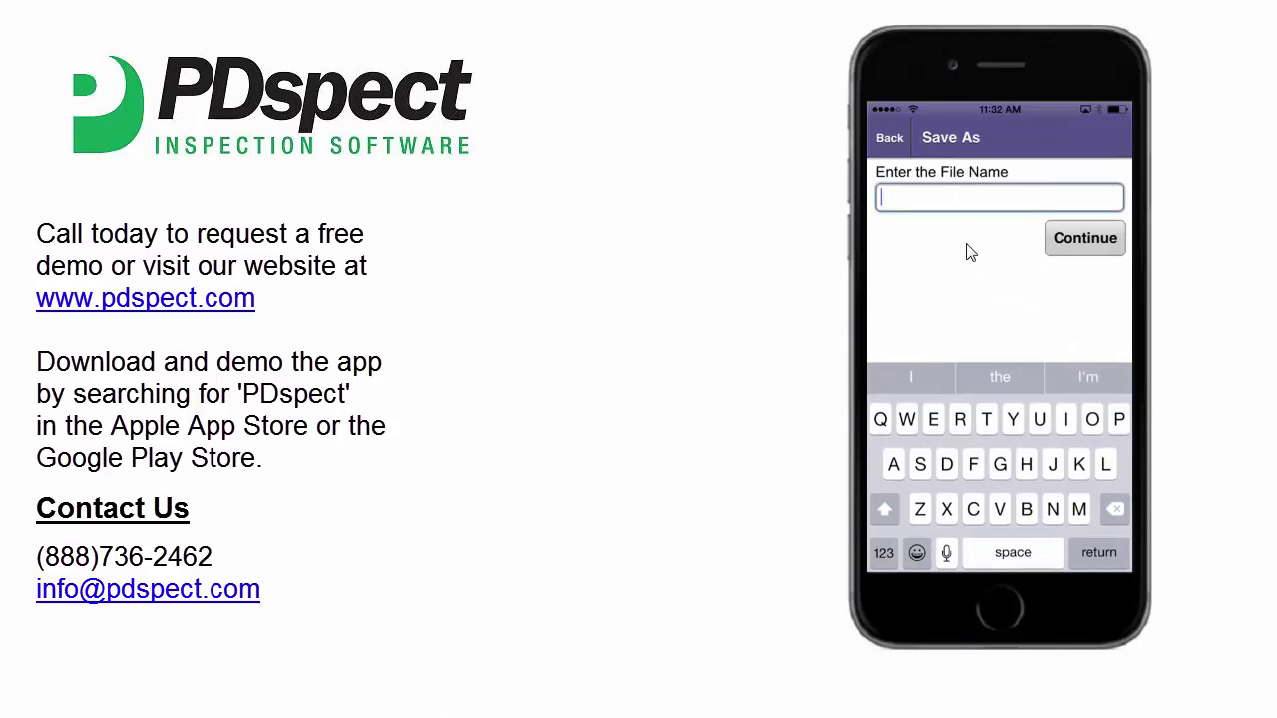
Name the inspection file '123 Somewhere Street' and create it.
type("12")
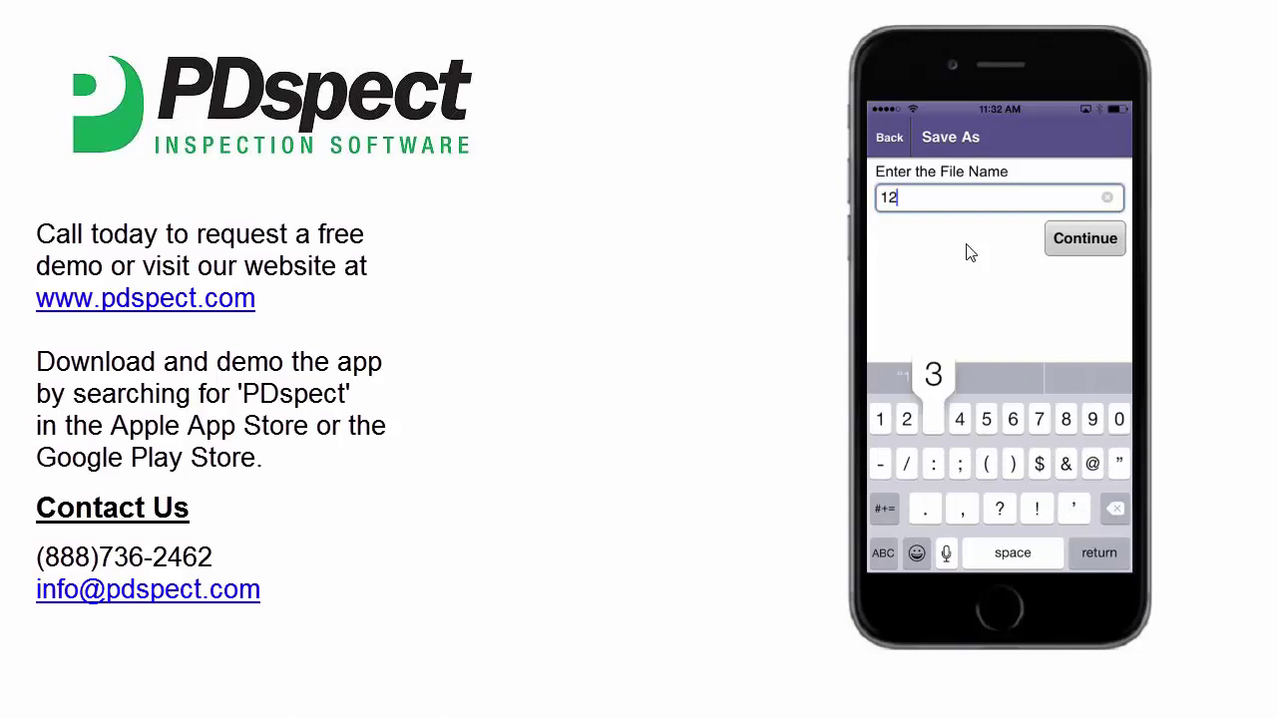
type("3 S")
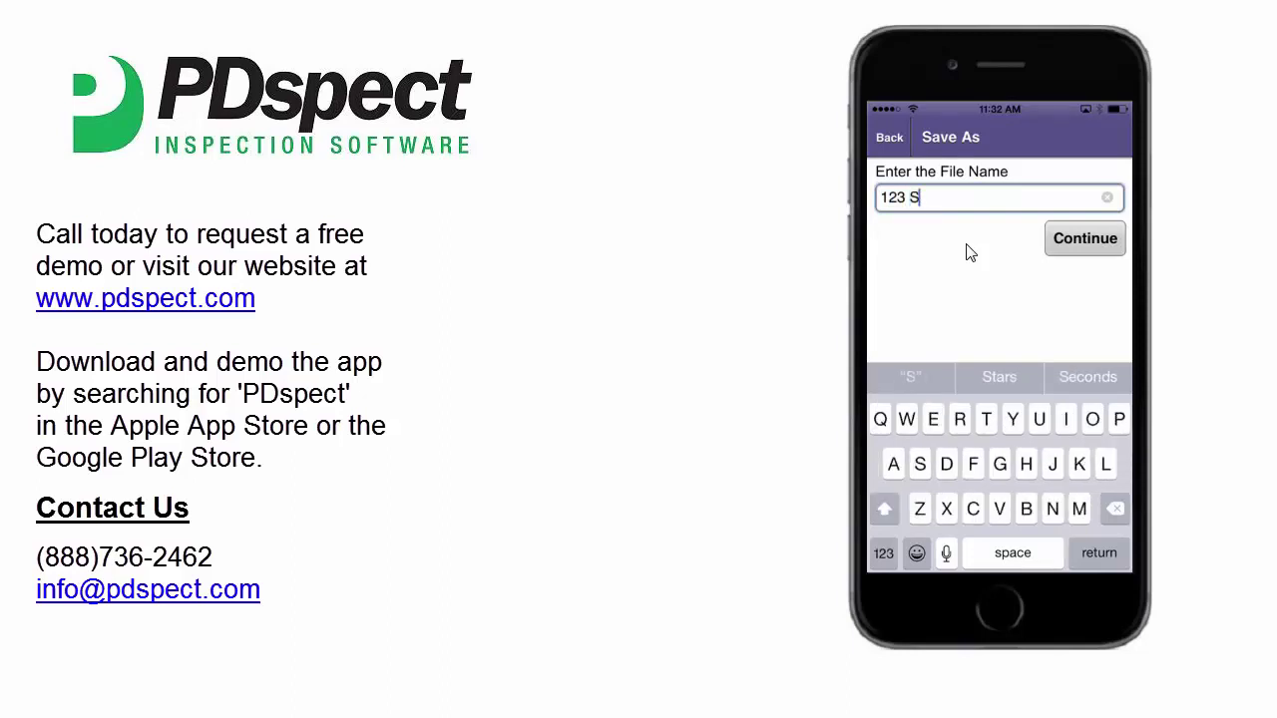
type("omew")
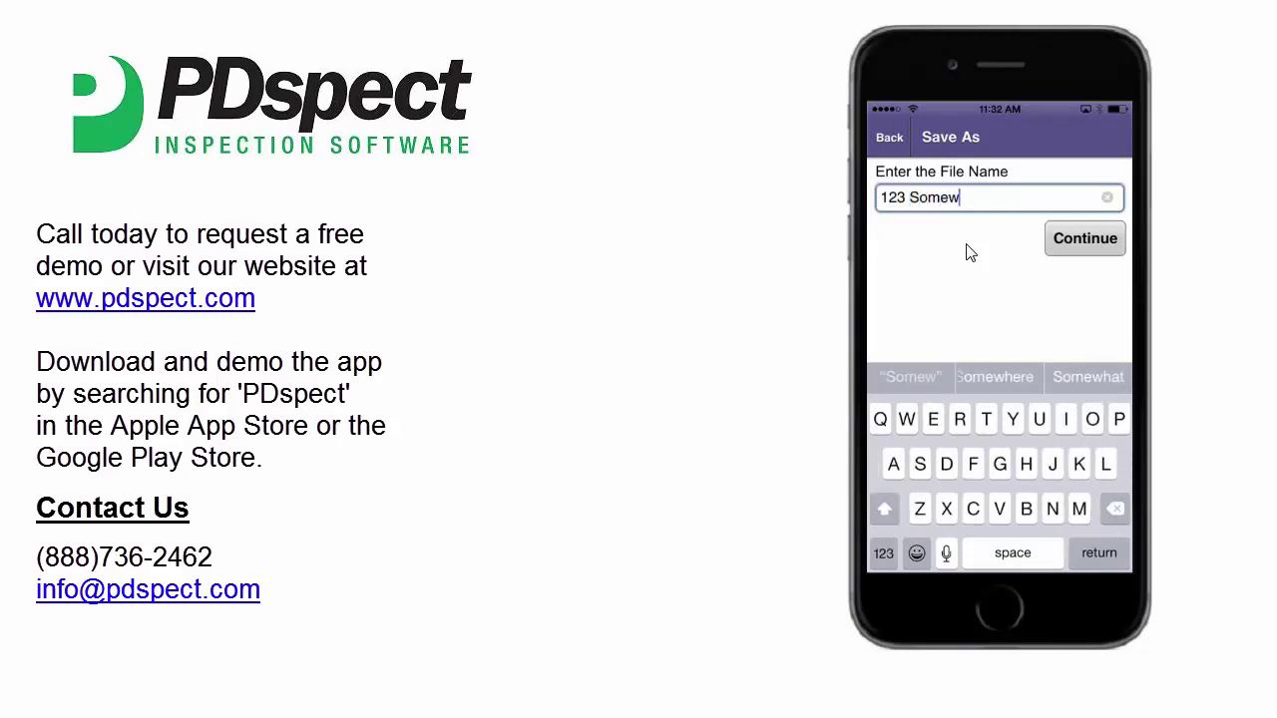
type("here Street")
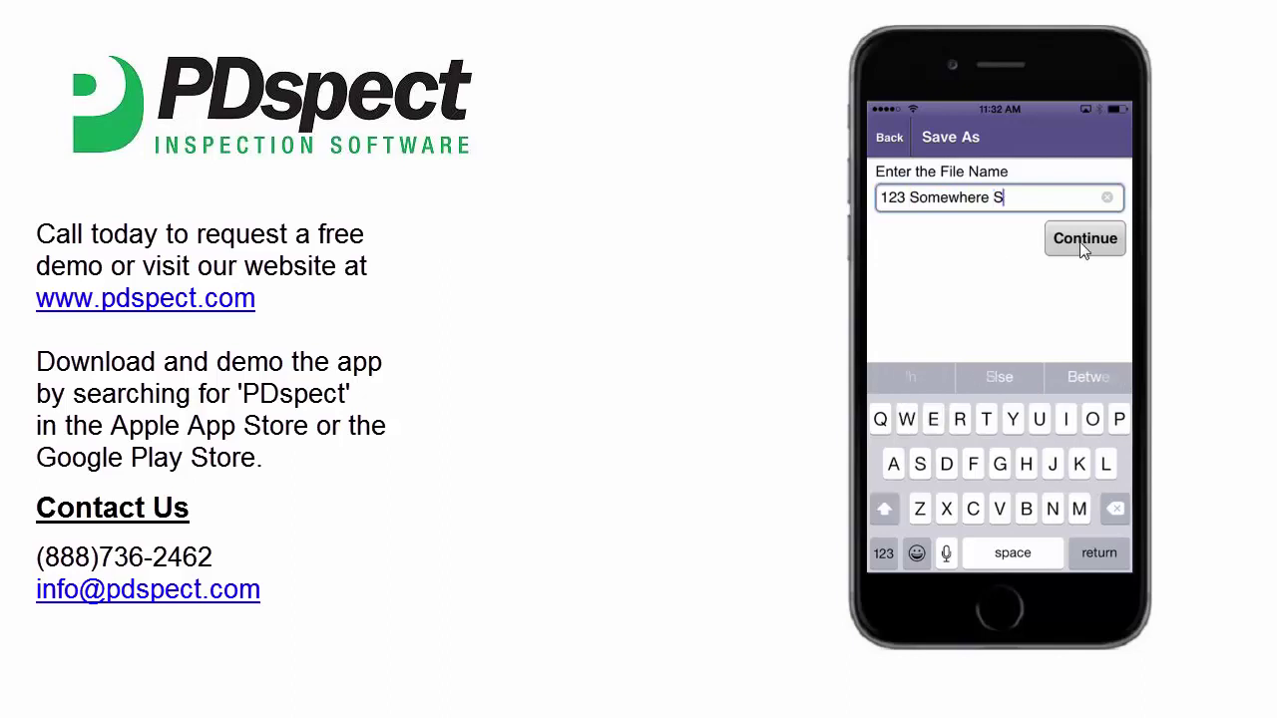
left_click(1084, 239)
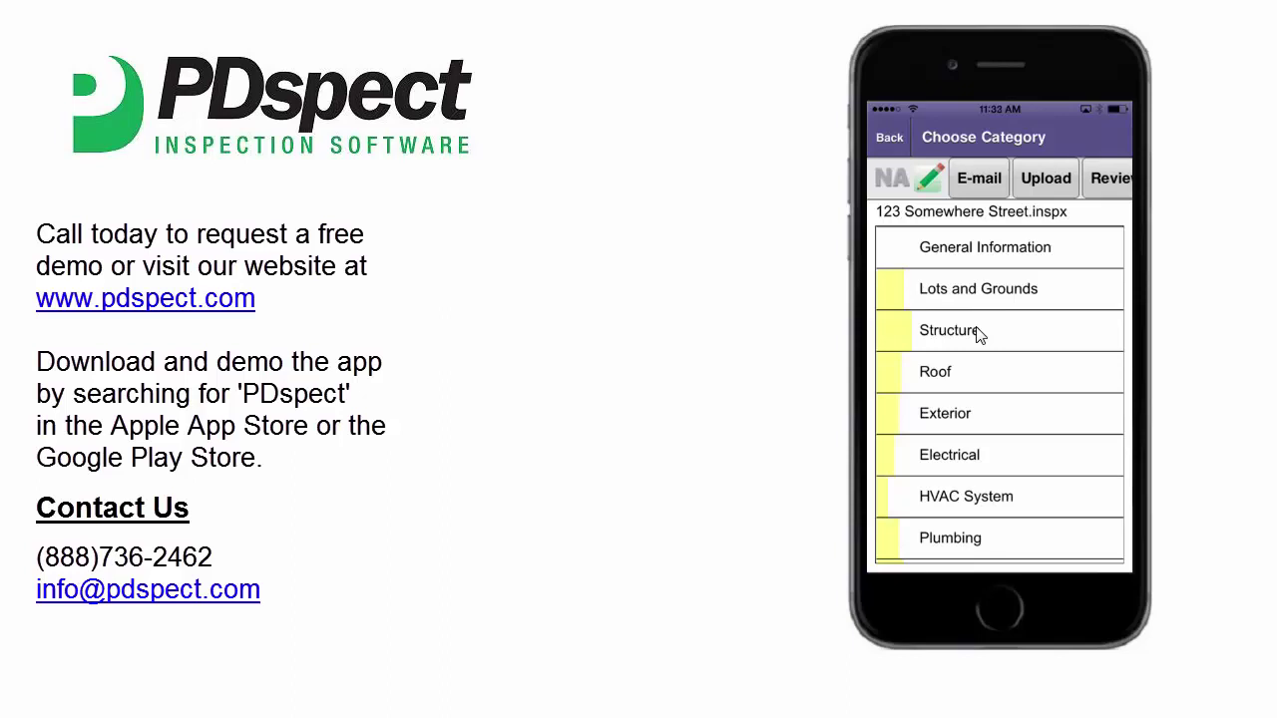
Open the Lots and Grounds category from the category list.
scroll(977, 334, "down", 3)
scroll(977, 335, "up", 2)
scroll(978, 335, "up", 2)
left_click(988, 302)
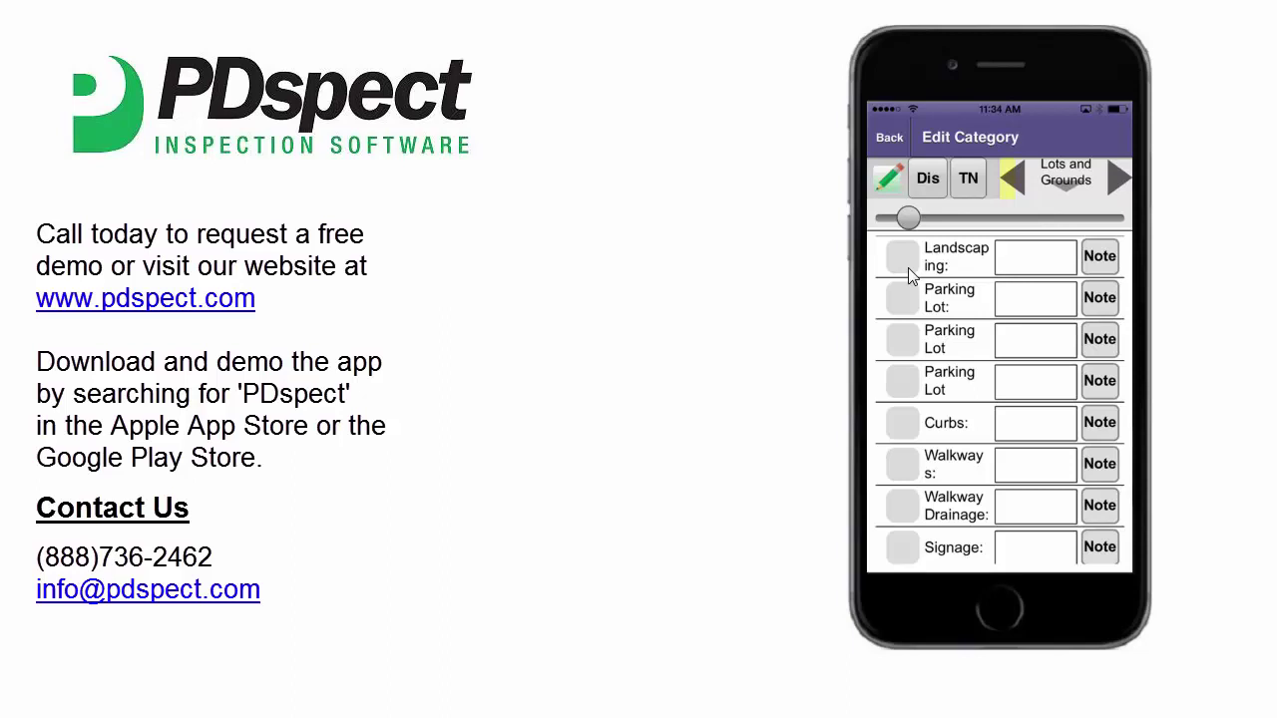
Cycle the Landscaping rating through A, NP, NI, M, D, NA back to A, and describe it as Professional.
left_click(909, 269)
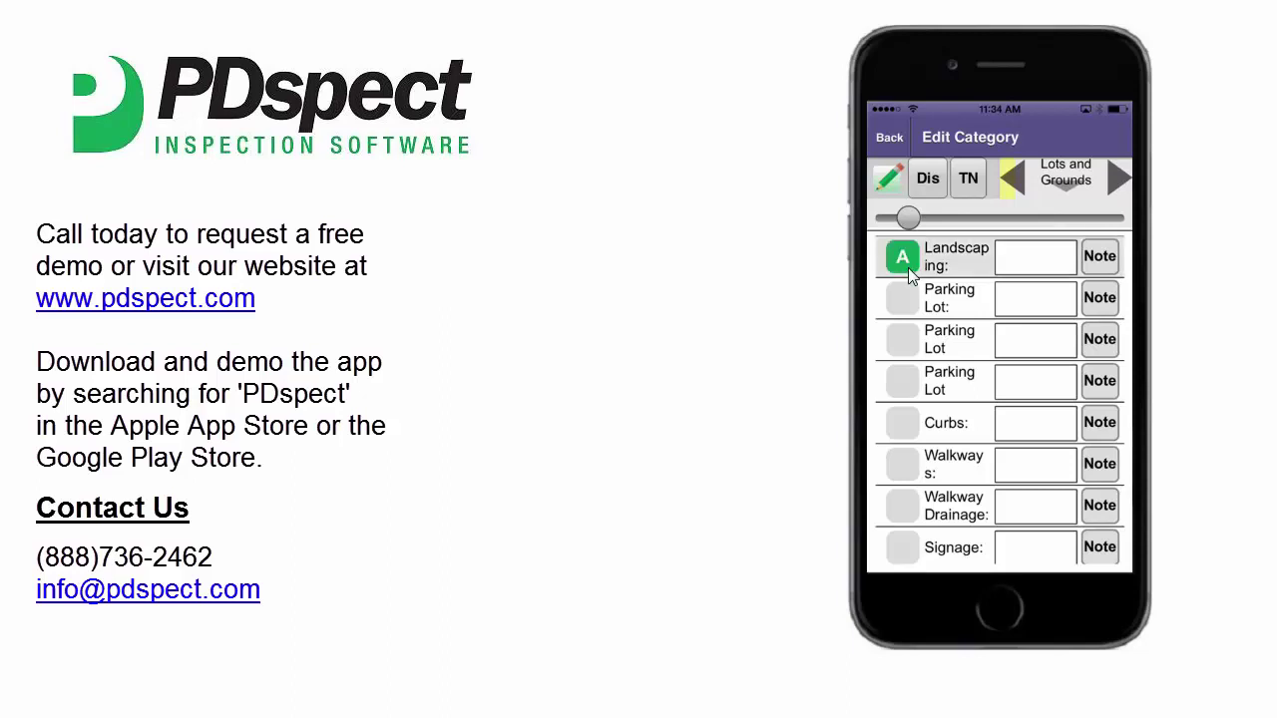
left_click(904, 262)
left_click(904, 261)
left_click(904, 261)
left_click(903, 261)
left_click(904, 261)
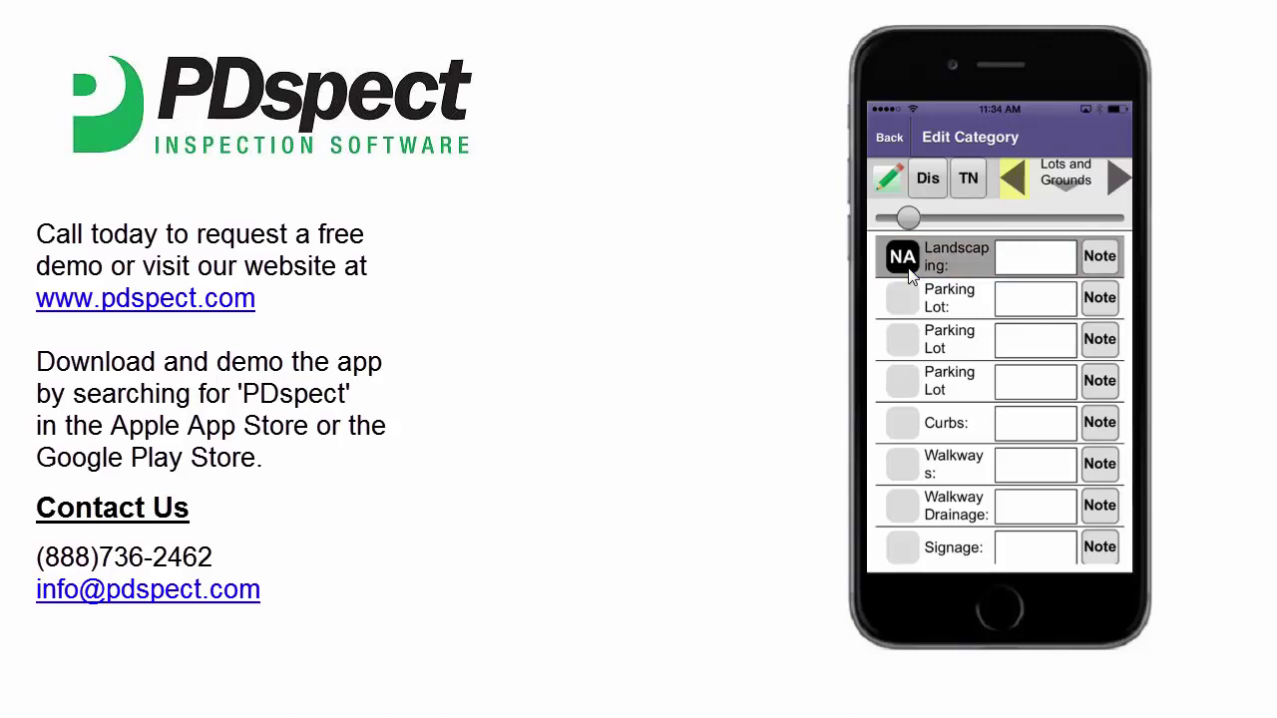
left_click(908, 267)
left_click(908, 268)
left_click(908, 268)
left_click(908, 268)
left_click(908, 267)
left_click(908, 267)
left_click(908, 267)
left_click(908, 268)
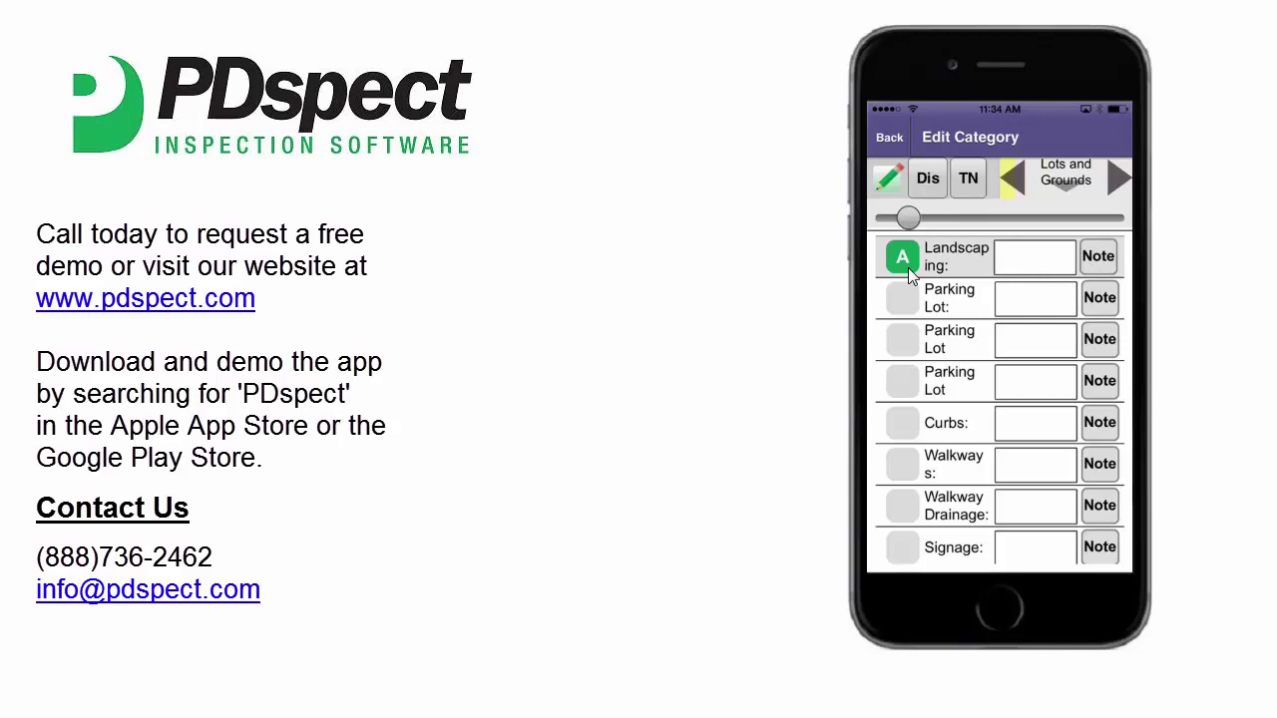
left_click(1018, 264)
left_click(1018, 263)
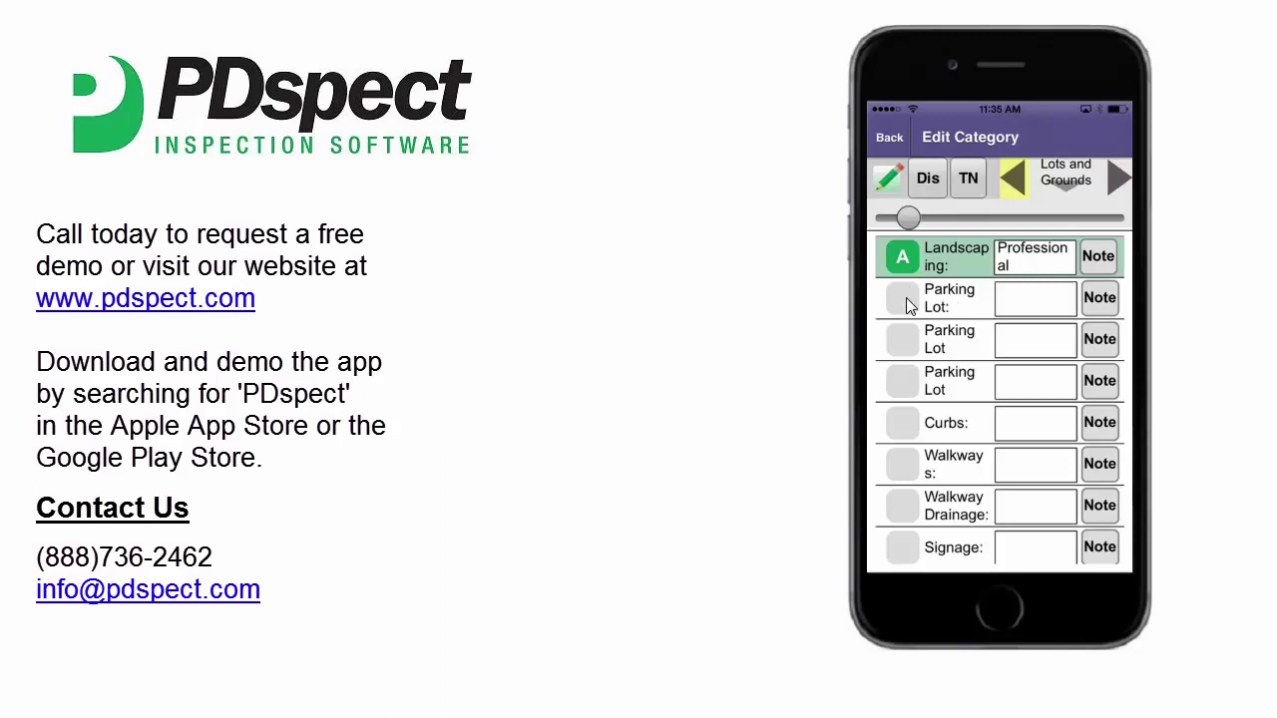
Rate the Parking Lot M, describe it as Asphalt, and attach a Crack note.
left_click(903, 299)
left_click(903, 300)
left_click(903, 299)
left_click(903, 299)
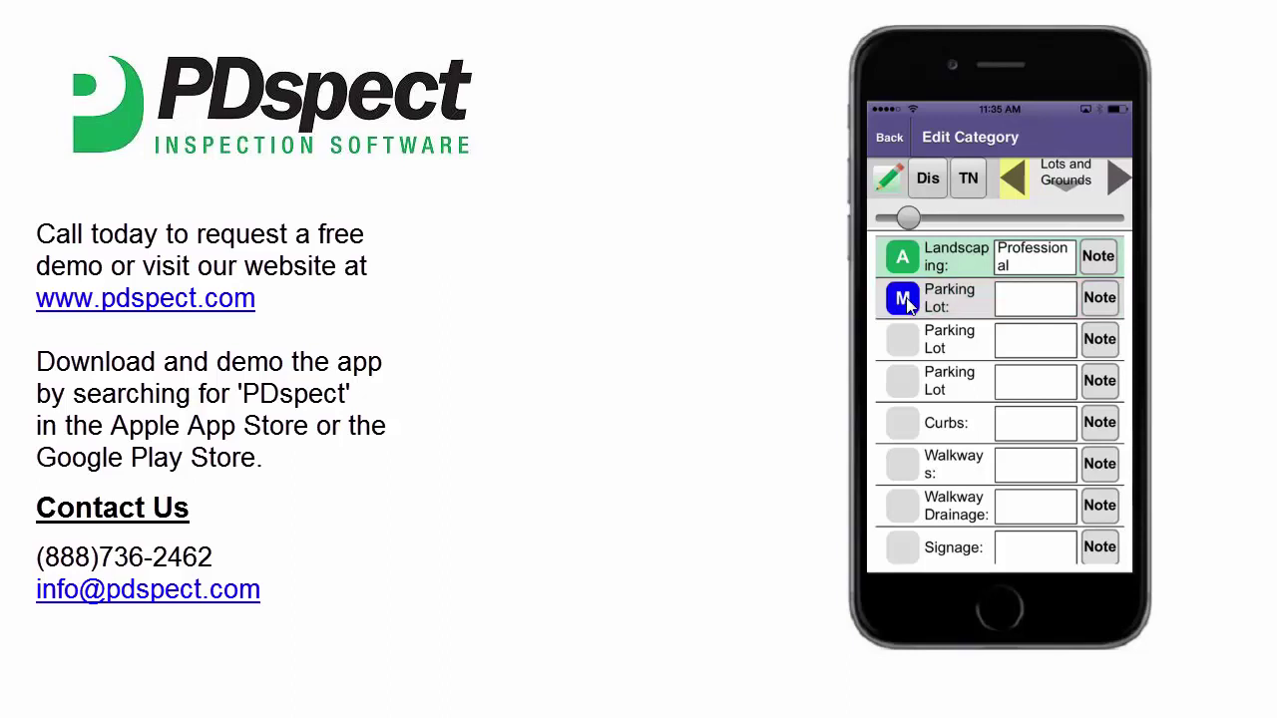
left_click(1065, 311)
type("Asphalt")
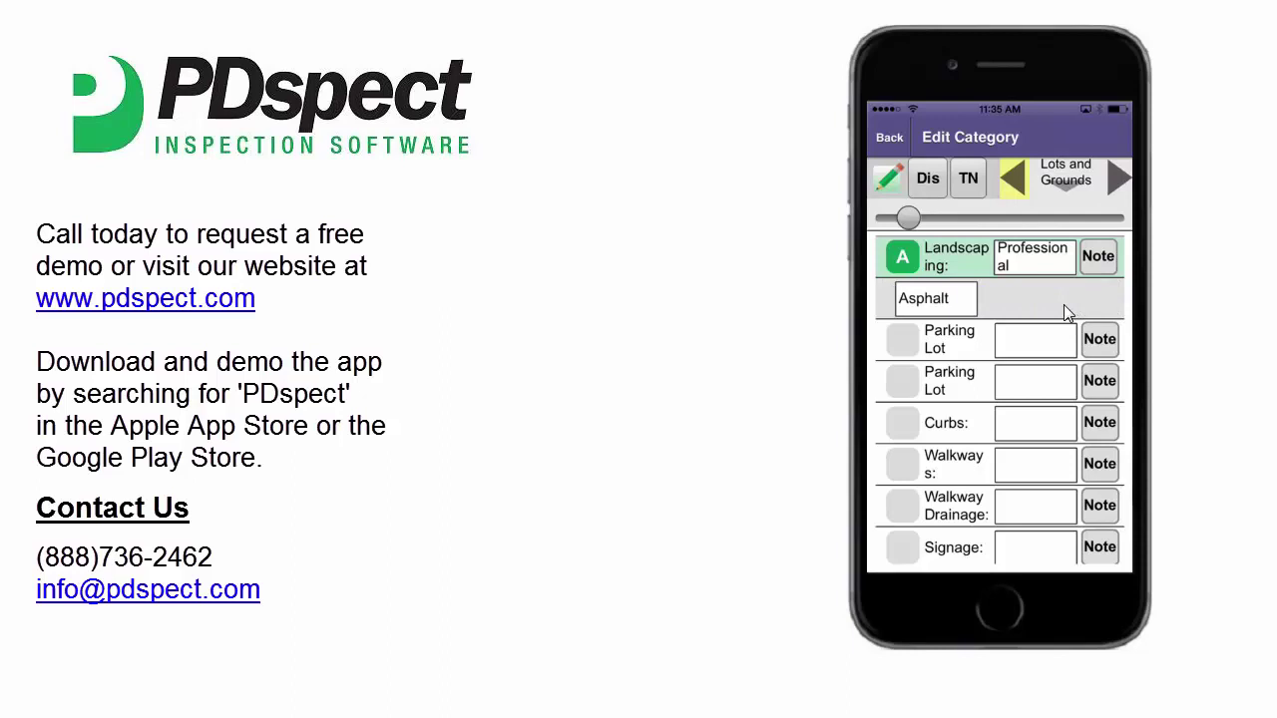
key("Return")
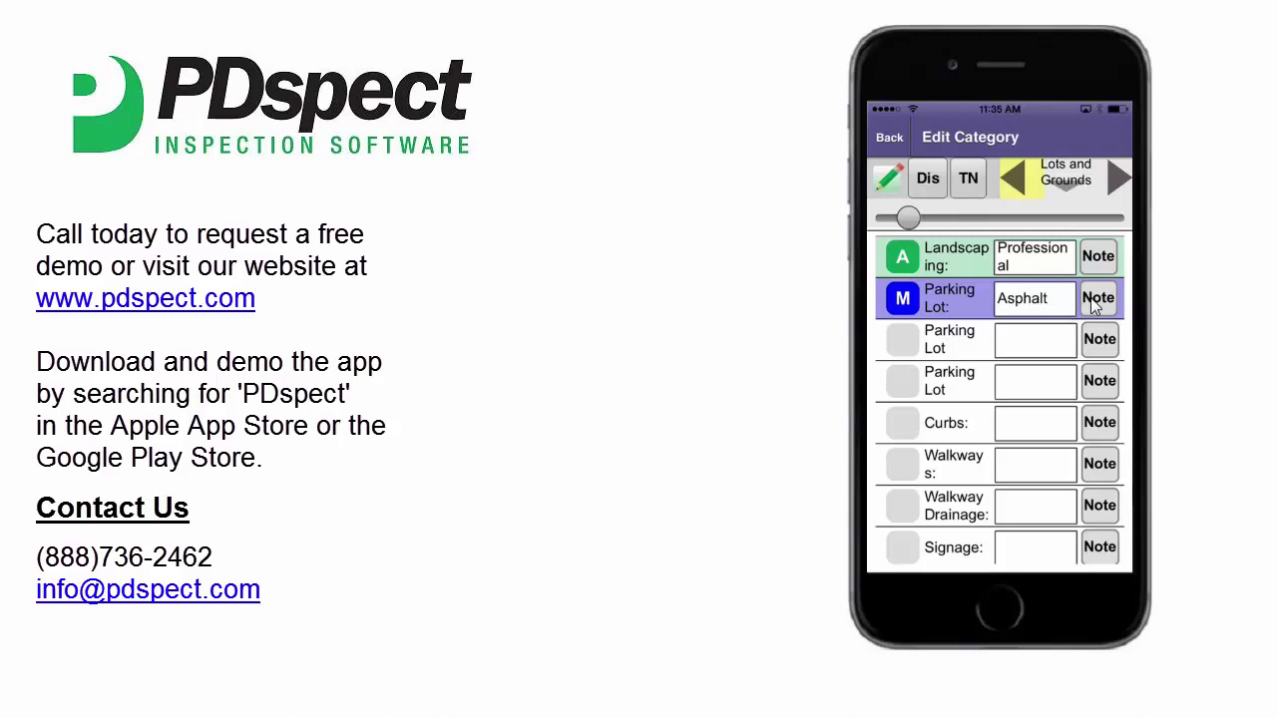
left_click(1094, 302)
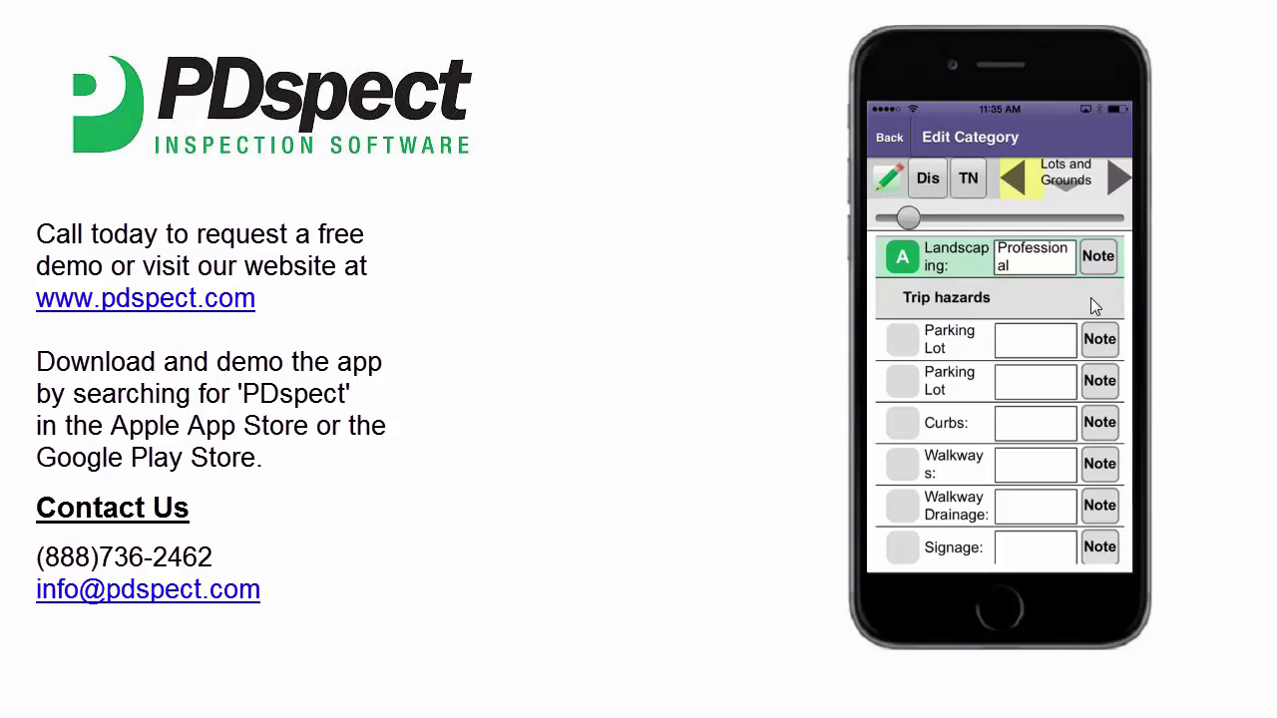
left_click(1094, 306)
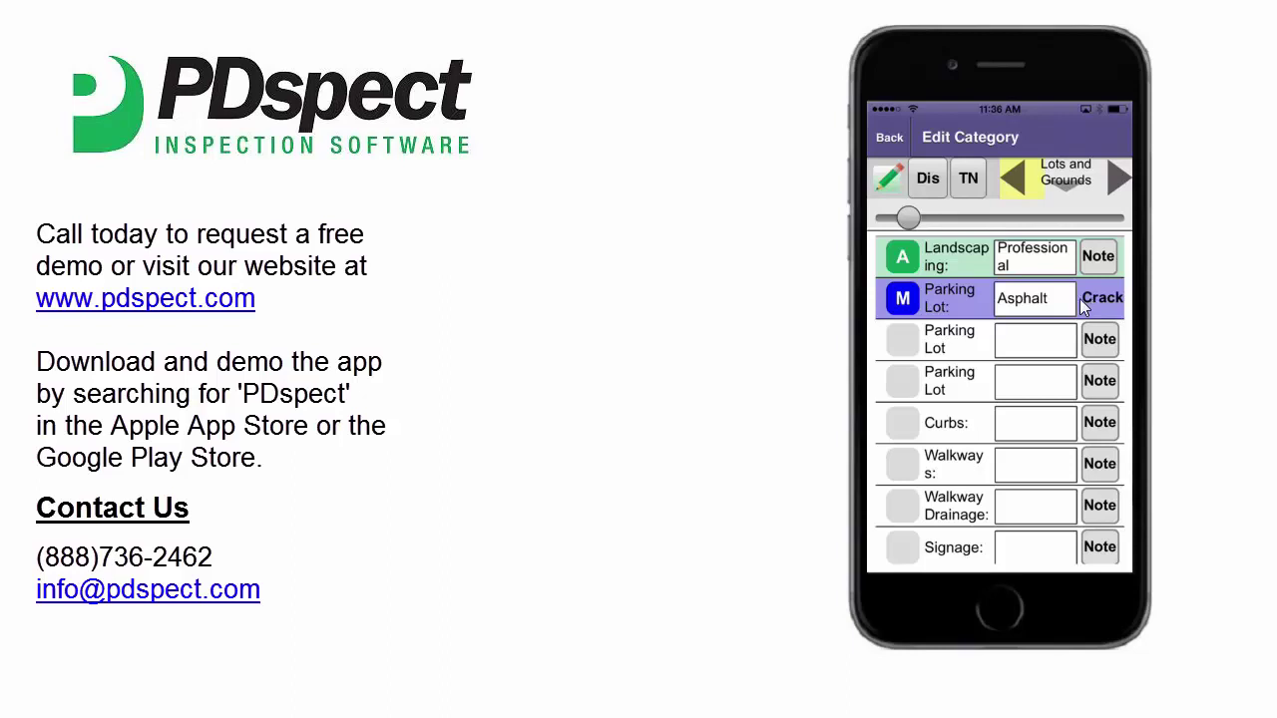
Set the Parking Lot Lighting type to Pole light.
left_click(960, 343)
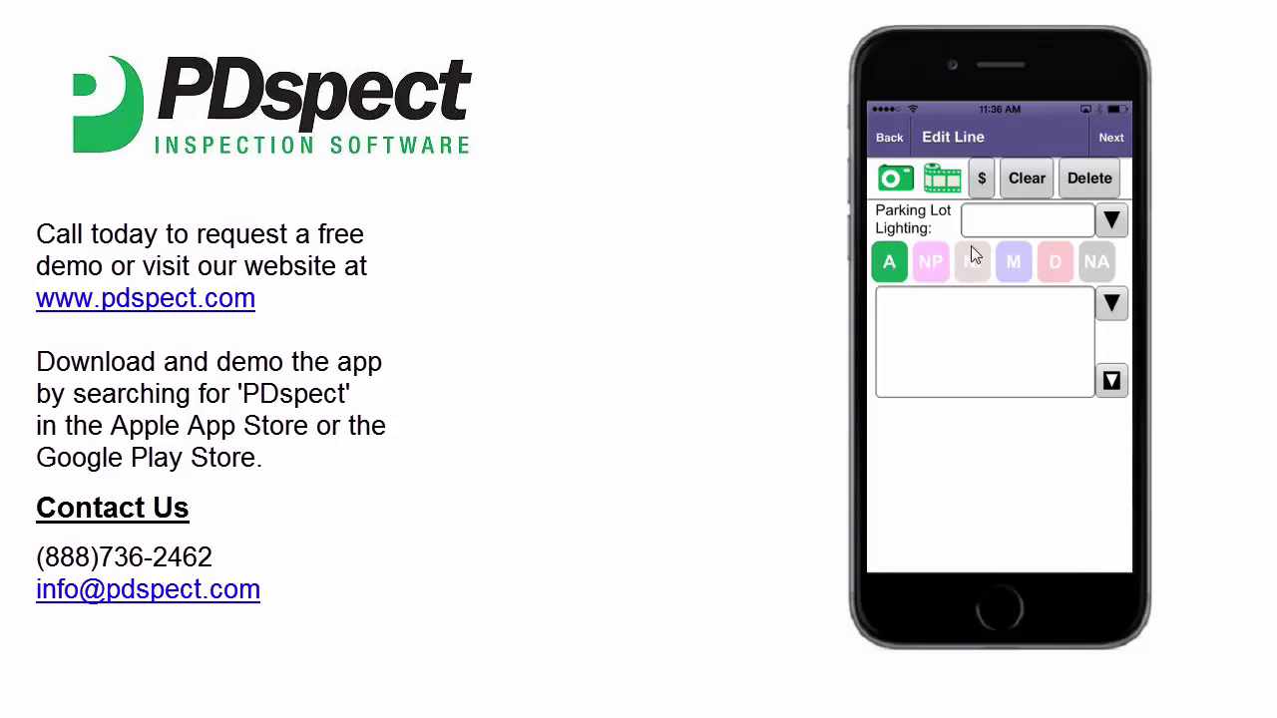
left_click(1113, 224)
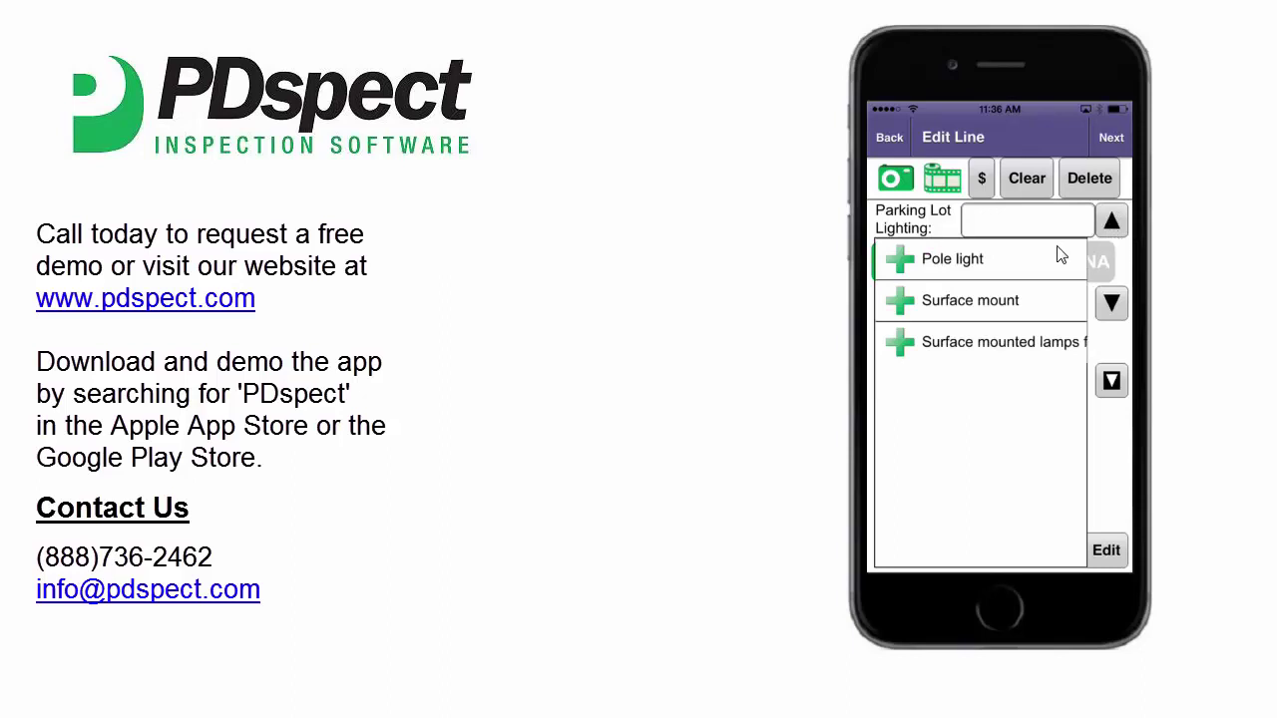
left_click(935, 275)
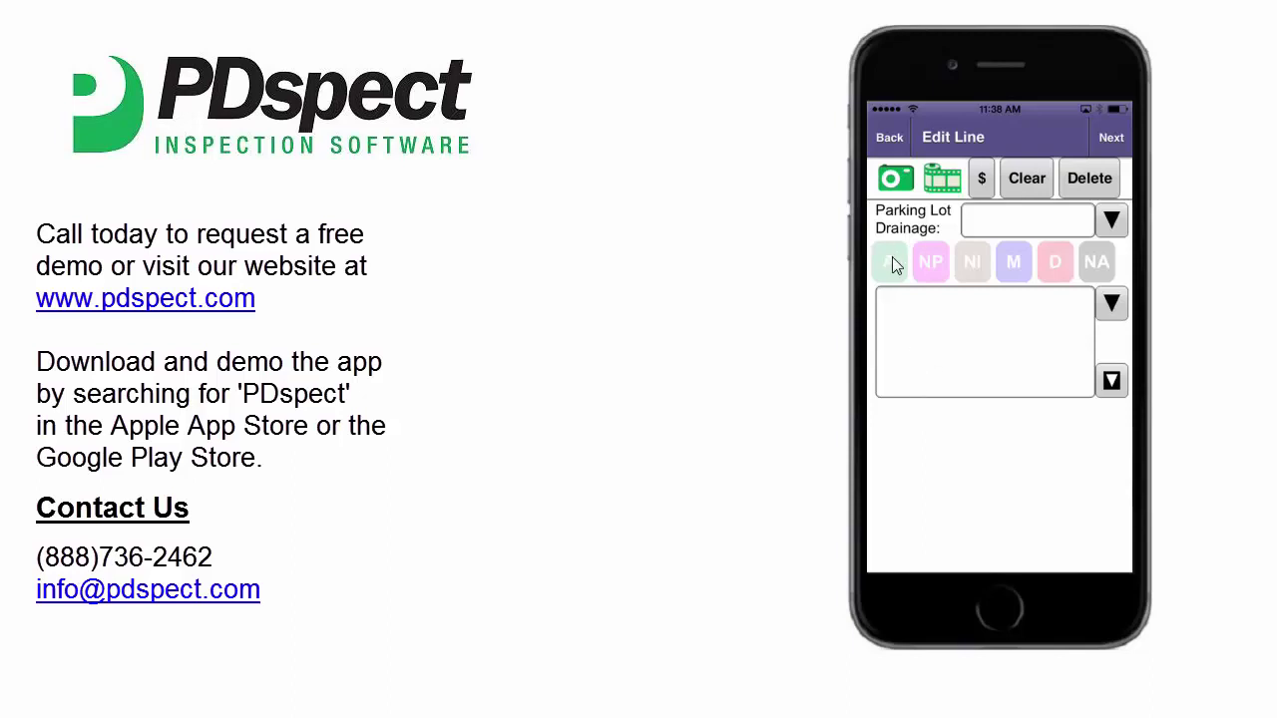
Set the Parking Lot Drainage type to Grate inlets.
left_click(1114, 221)
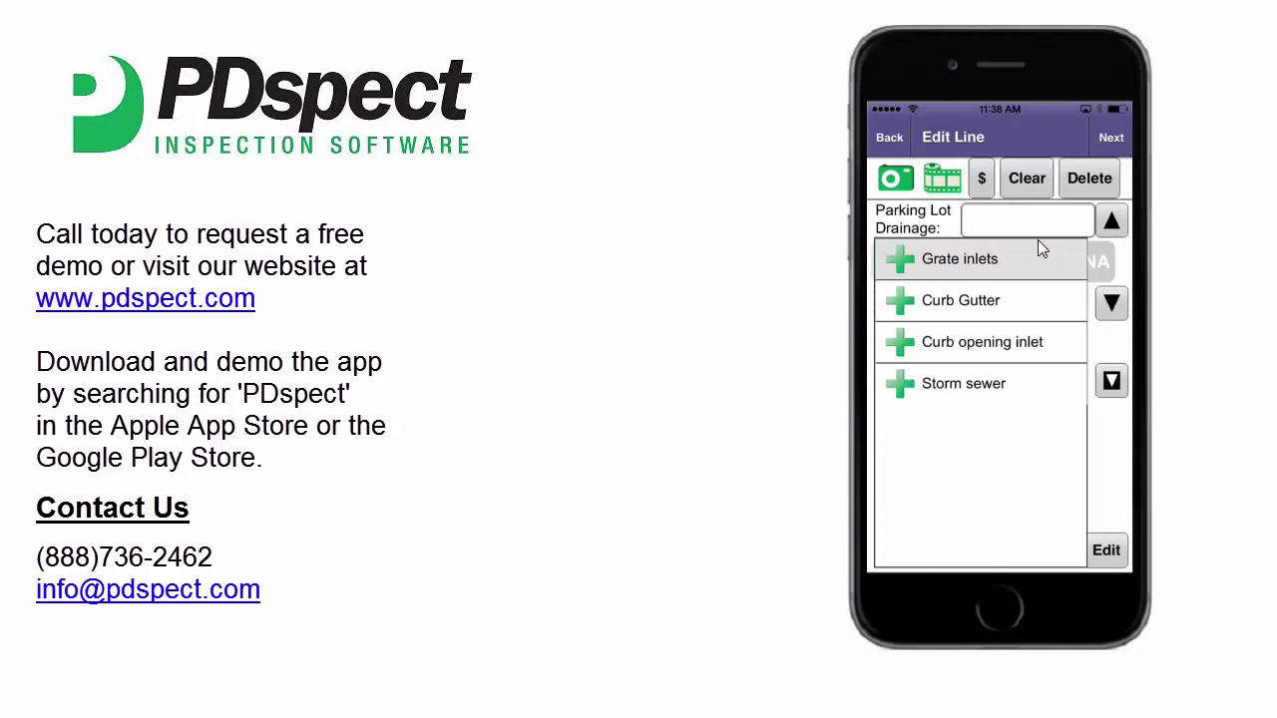
left_click(974, 258)
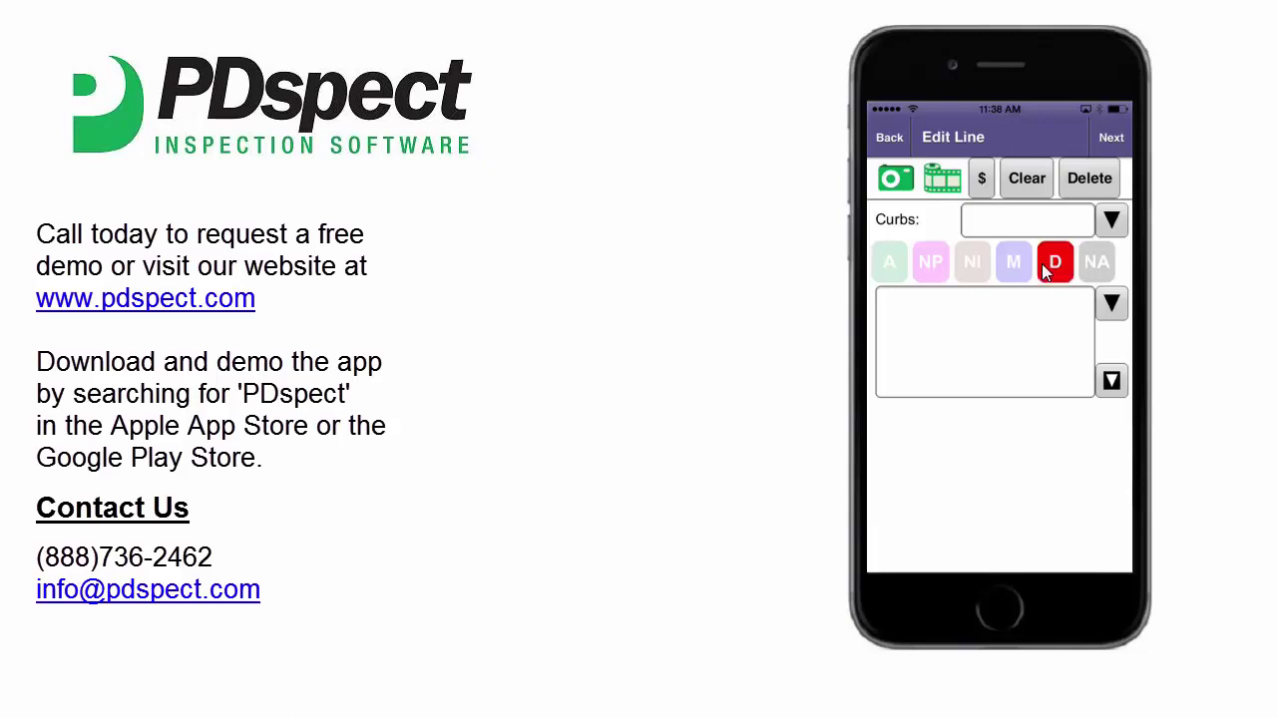
Set the curbs material to Asphalt and write the comment 'Cracked, this is the note'.
left_click(1114, 223)
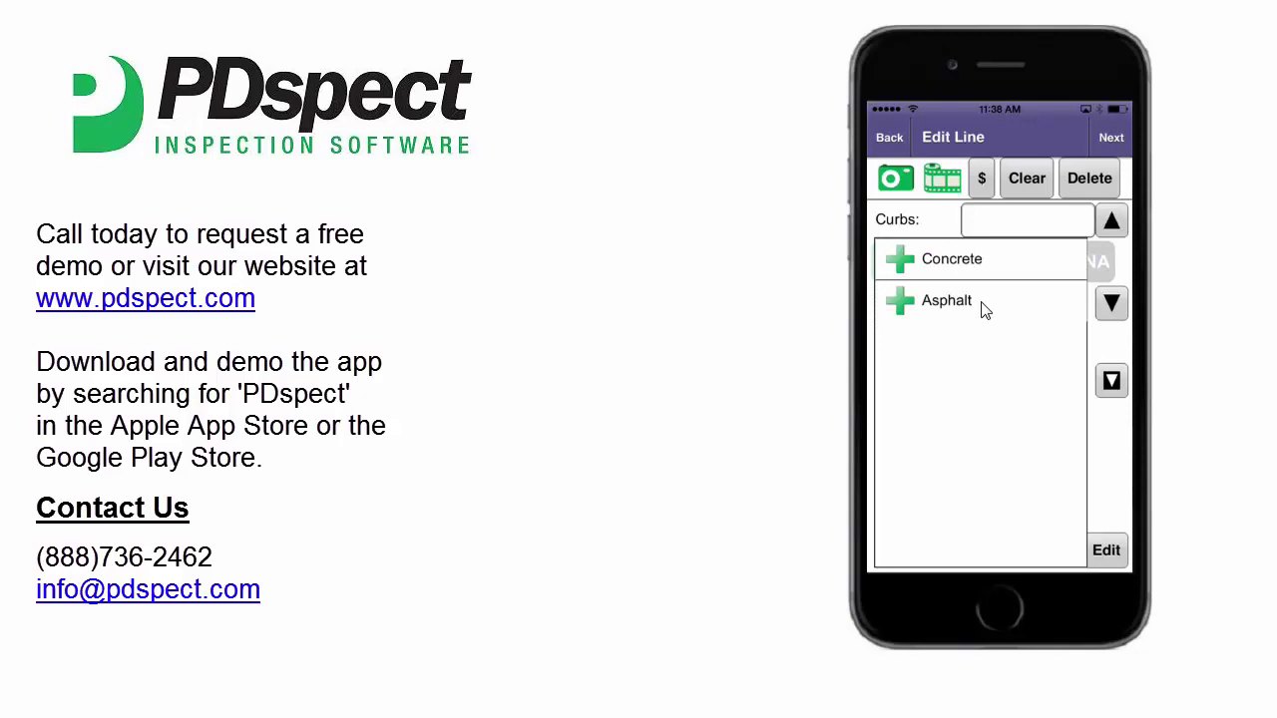
left_click(984, 310)
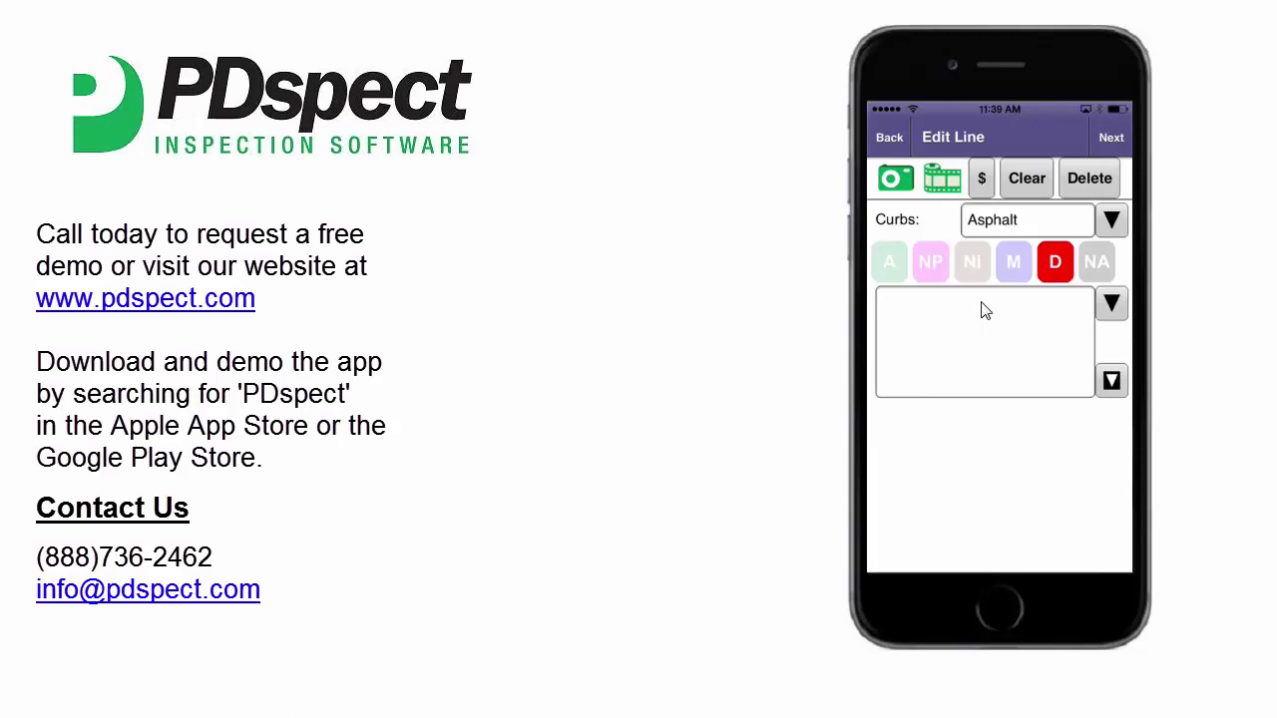
left_click(1109, 305)
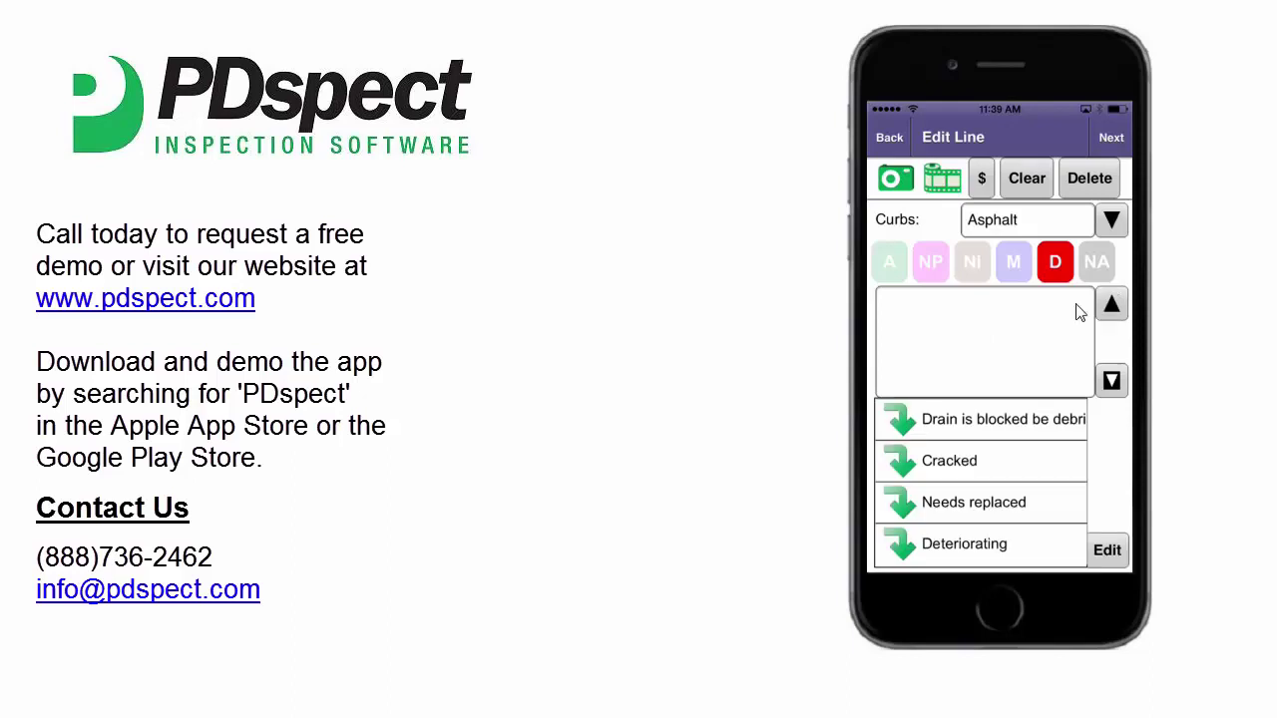
left_click(897, 471)
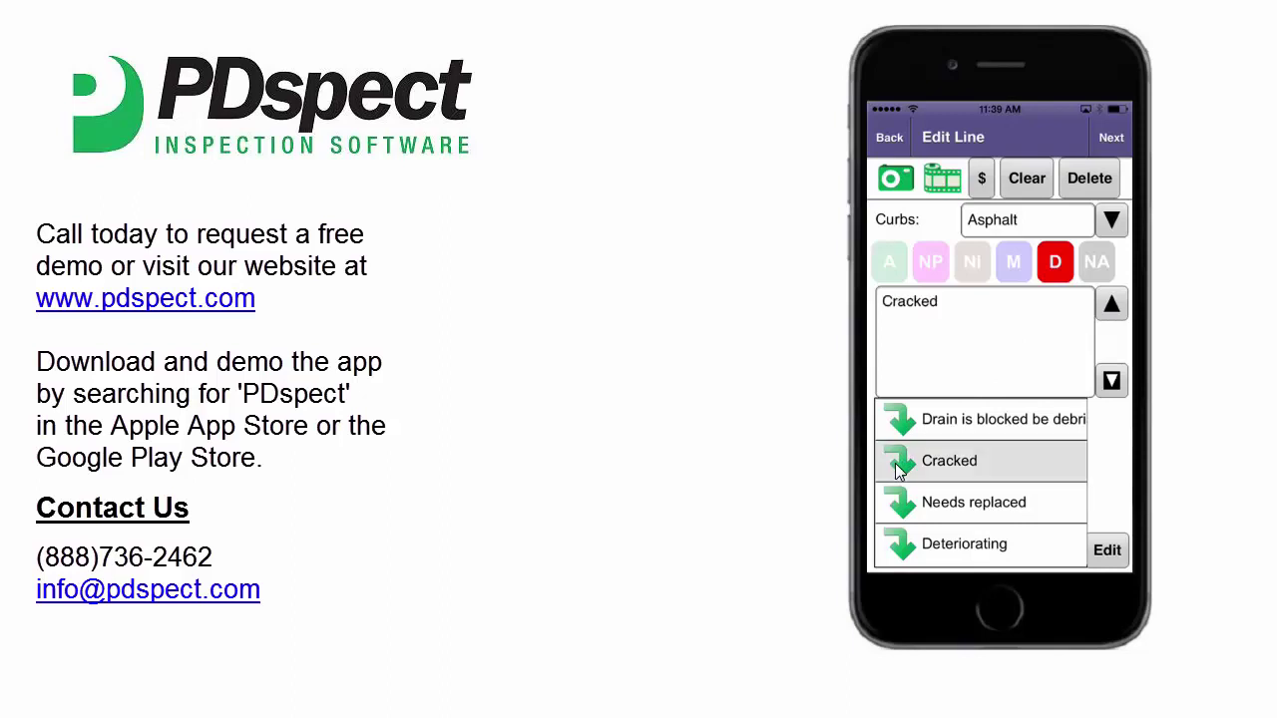
left_click(974, 314)
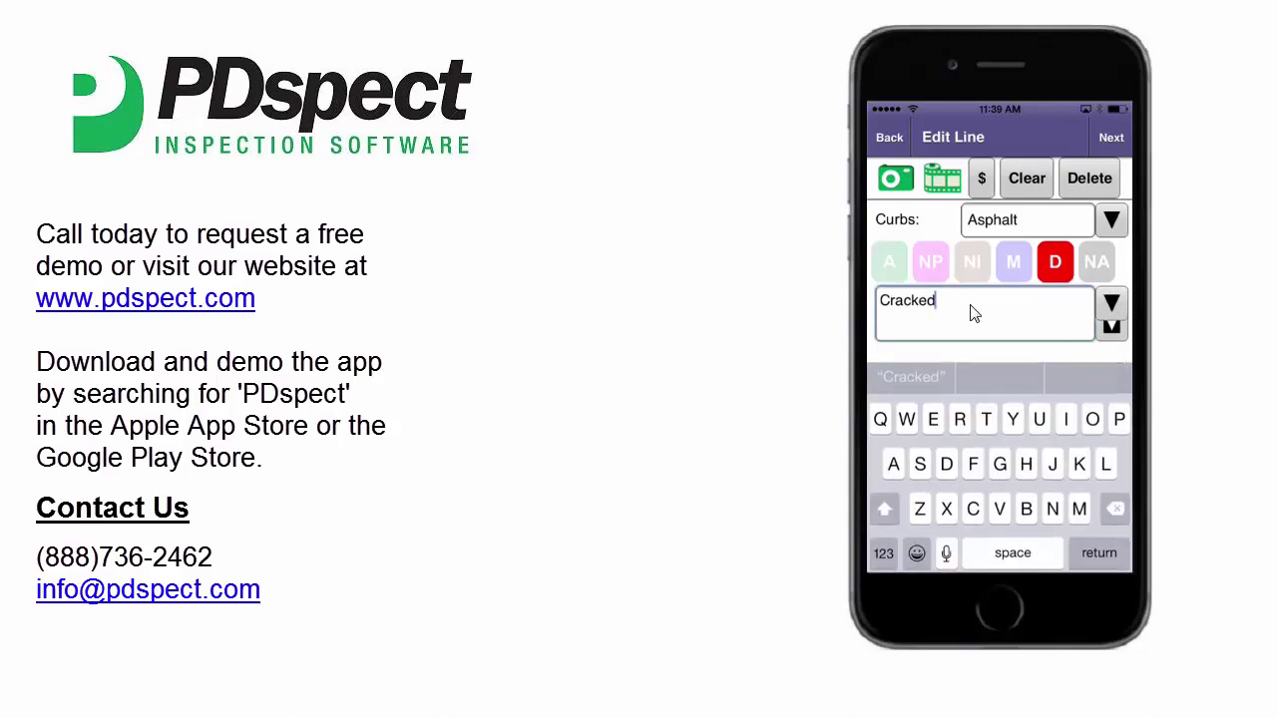
type(", ")
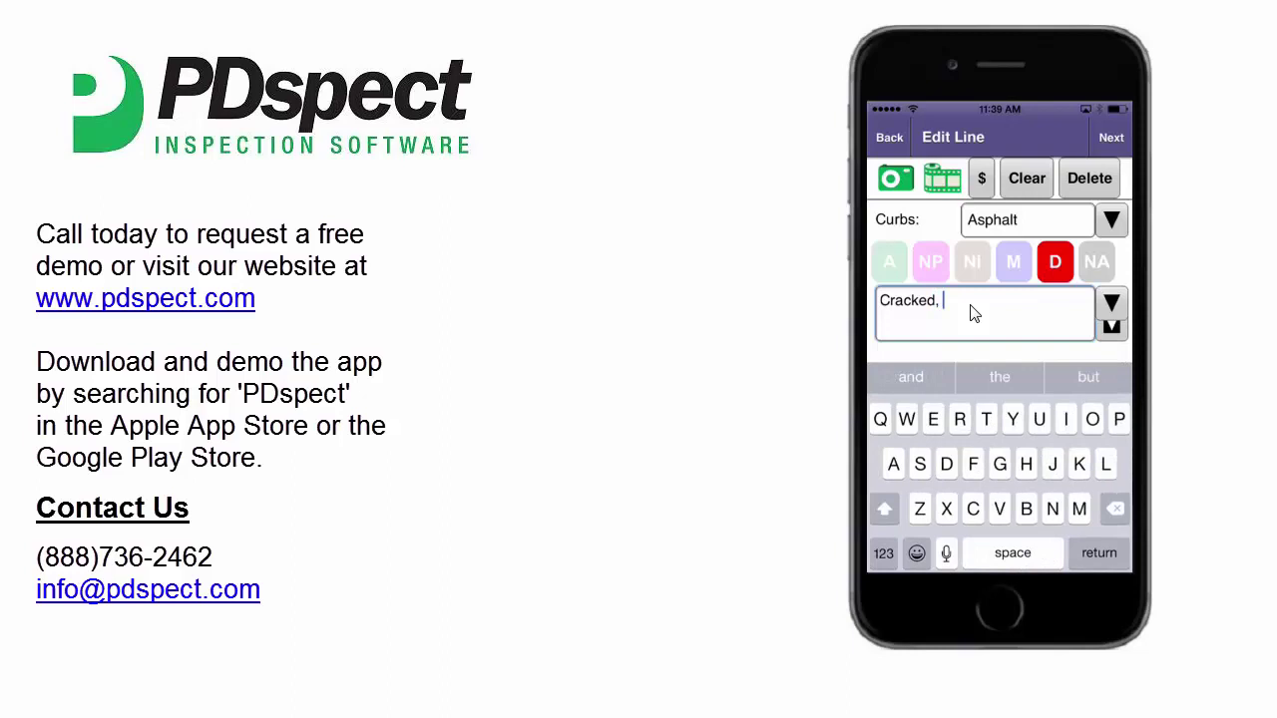
type("thi")
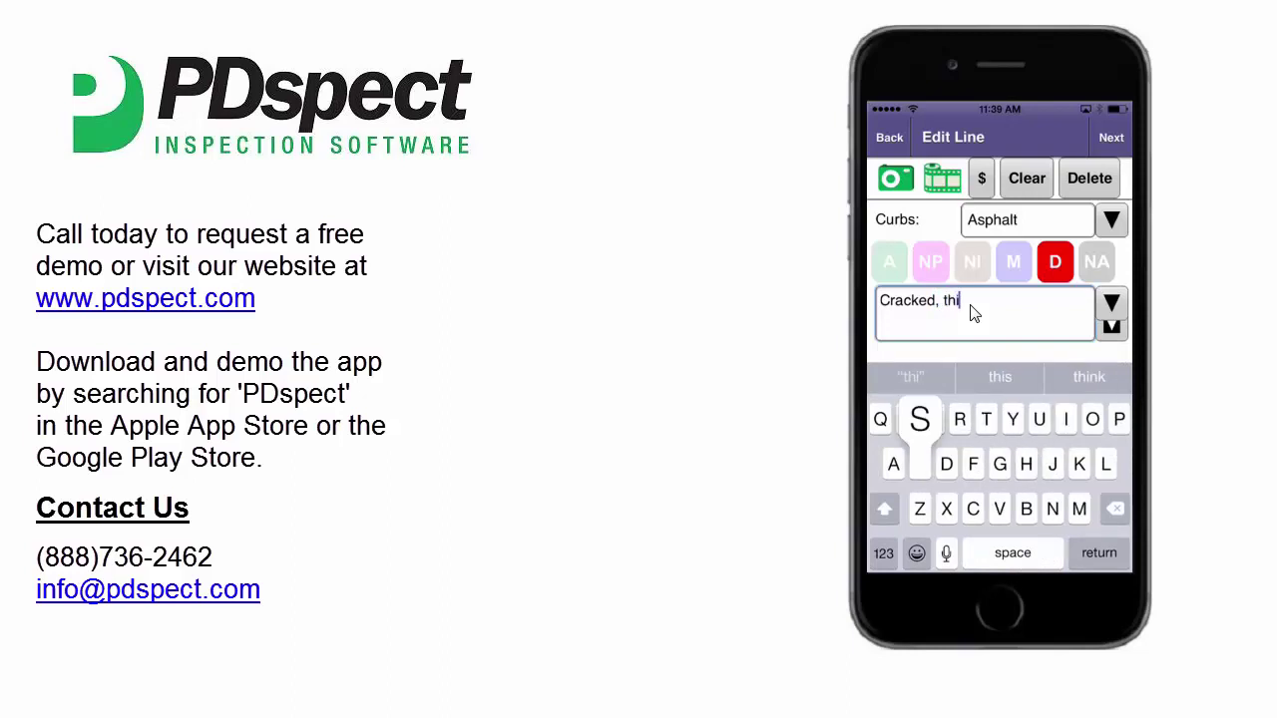
type("s is ")
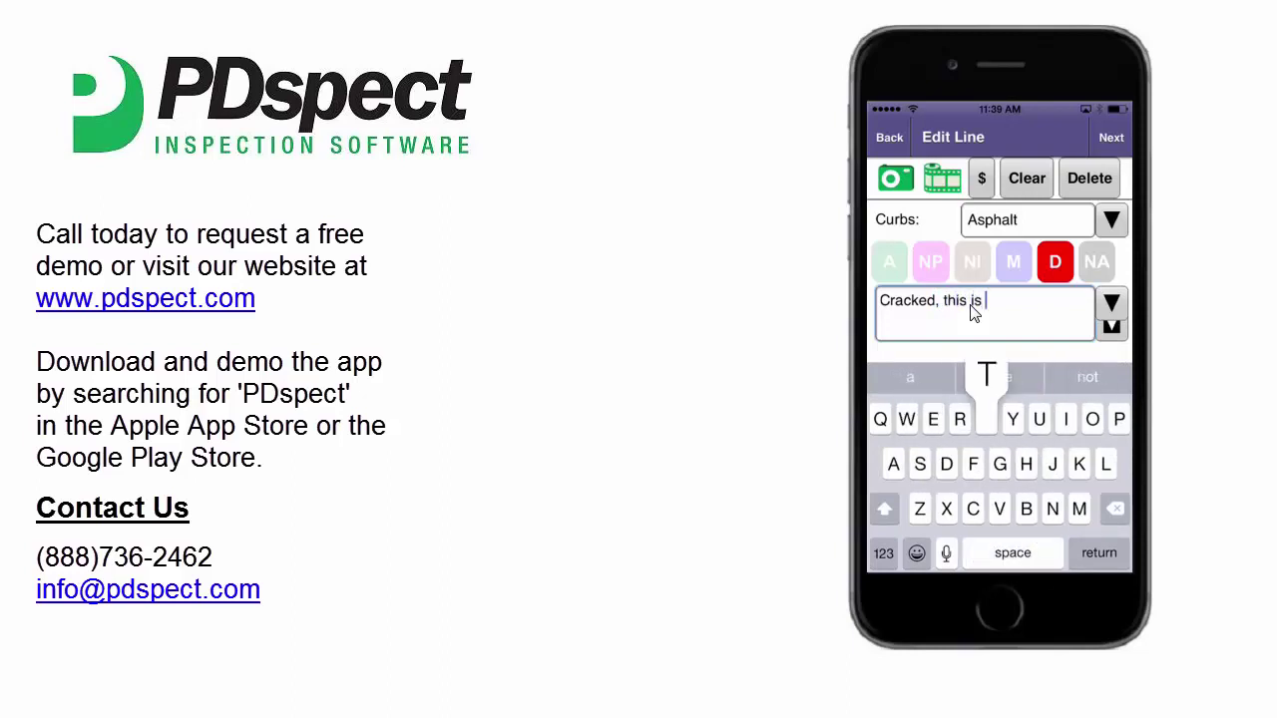
type("the note")
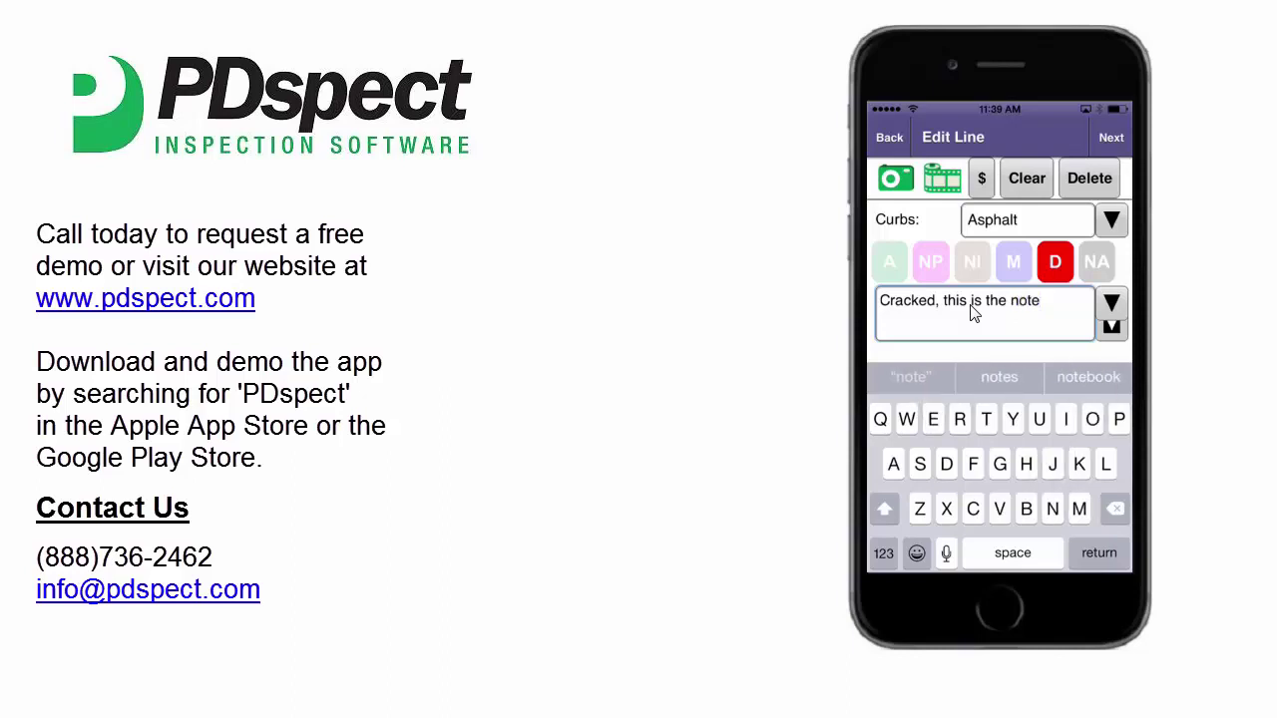
key("Return")
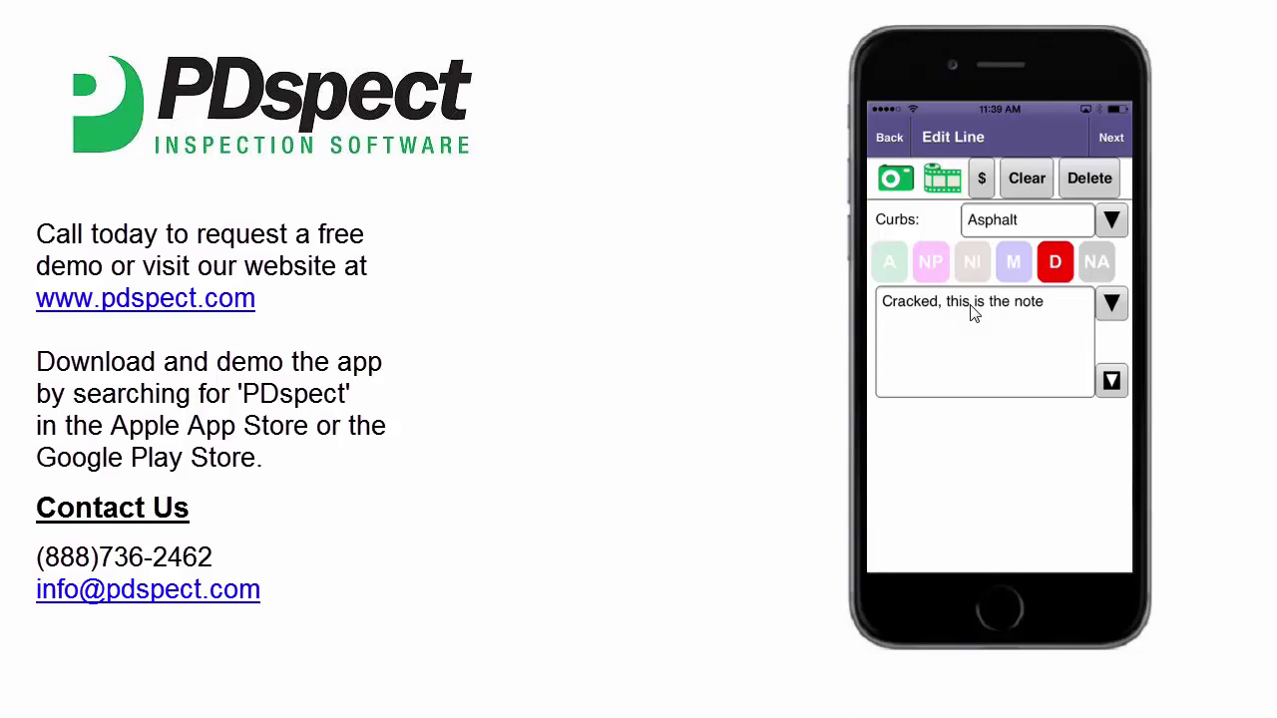
Take a photo of the green shirt on the door and attach it to Curbs.
left_click(895, 180)
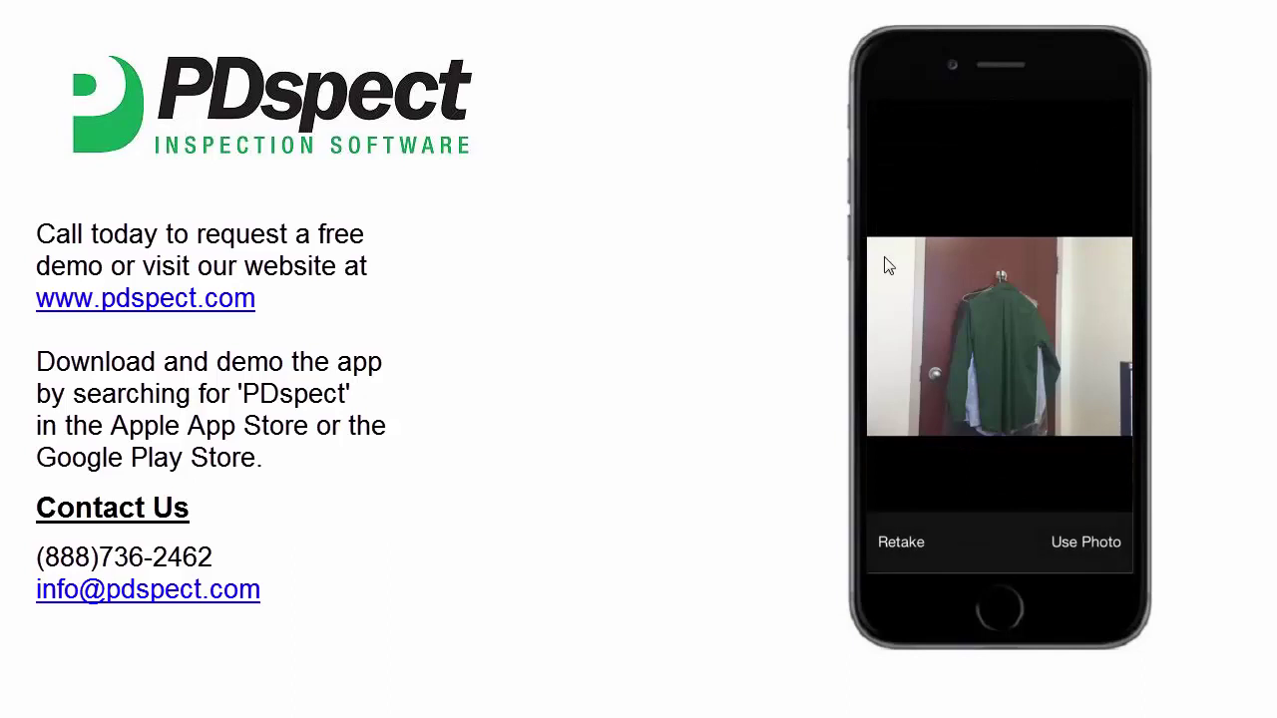
left_click(1063, 541)
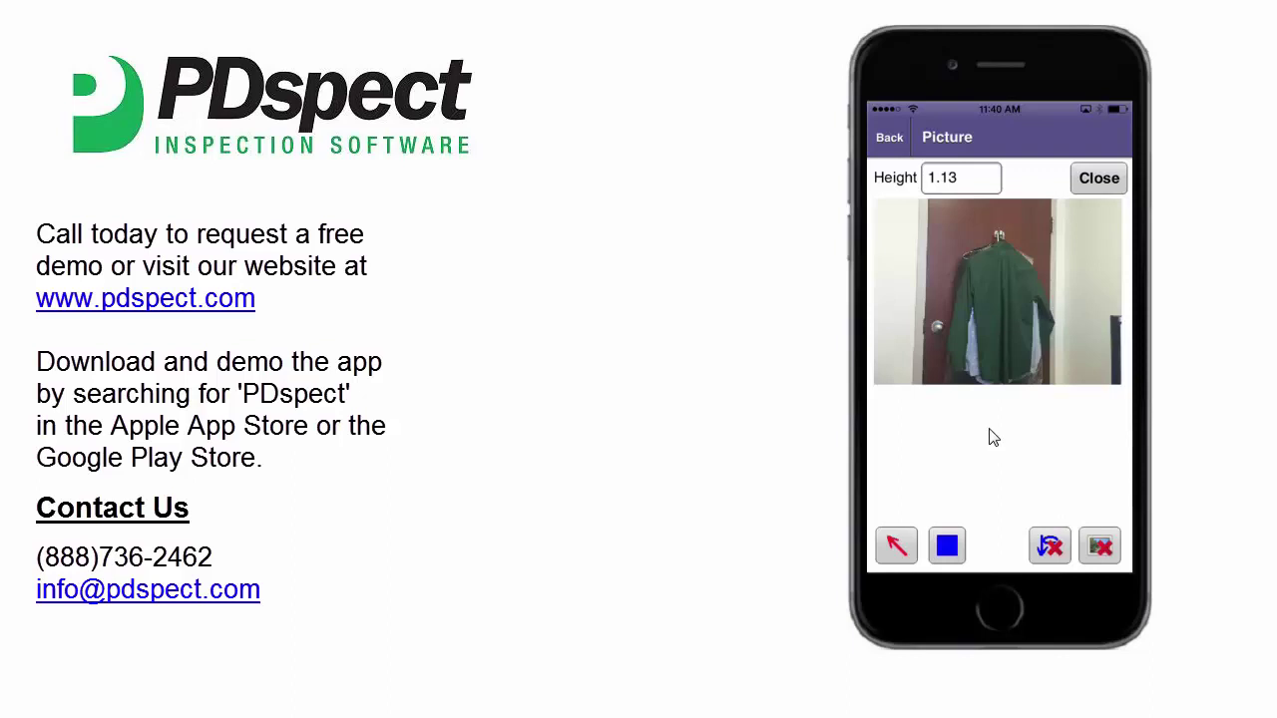
left_click(1096, 178)
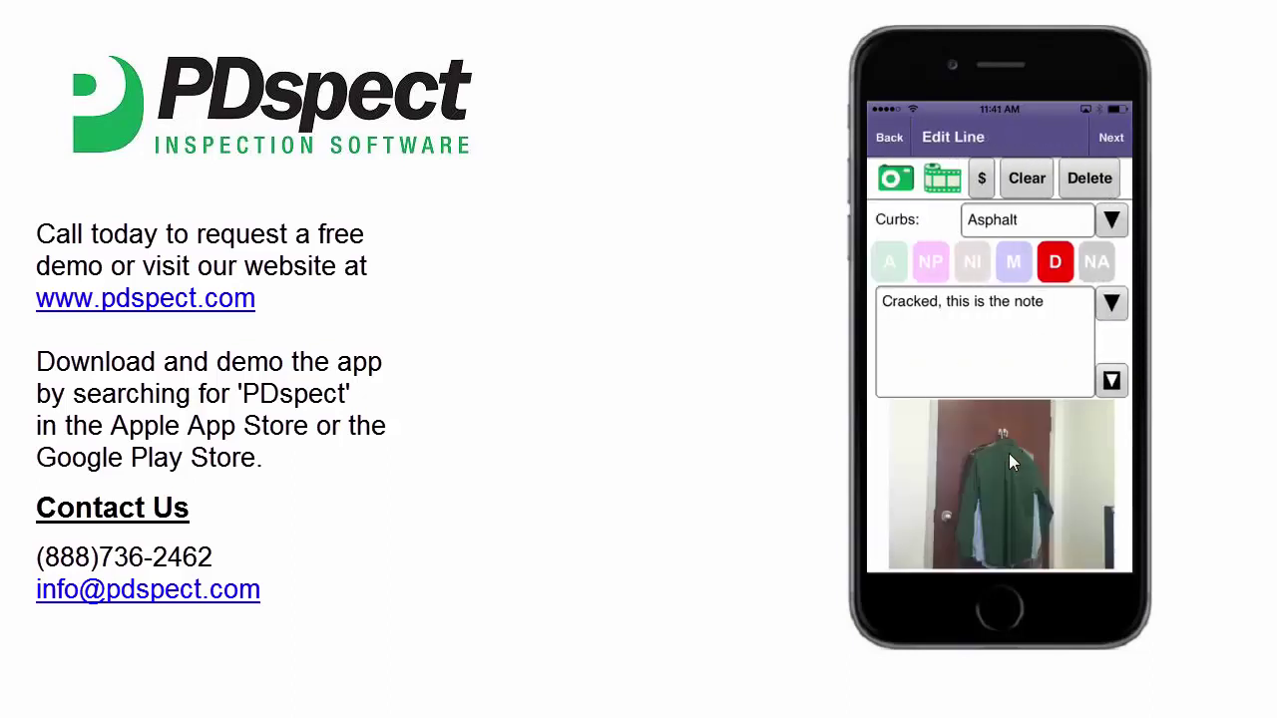
Attach the ground-crack photo from the Camera Roll to the Curbs item.
left_click(940, 194)
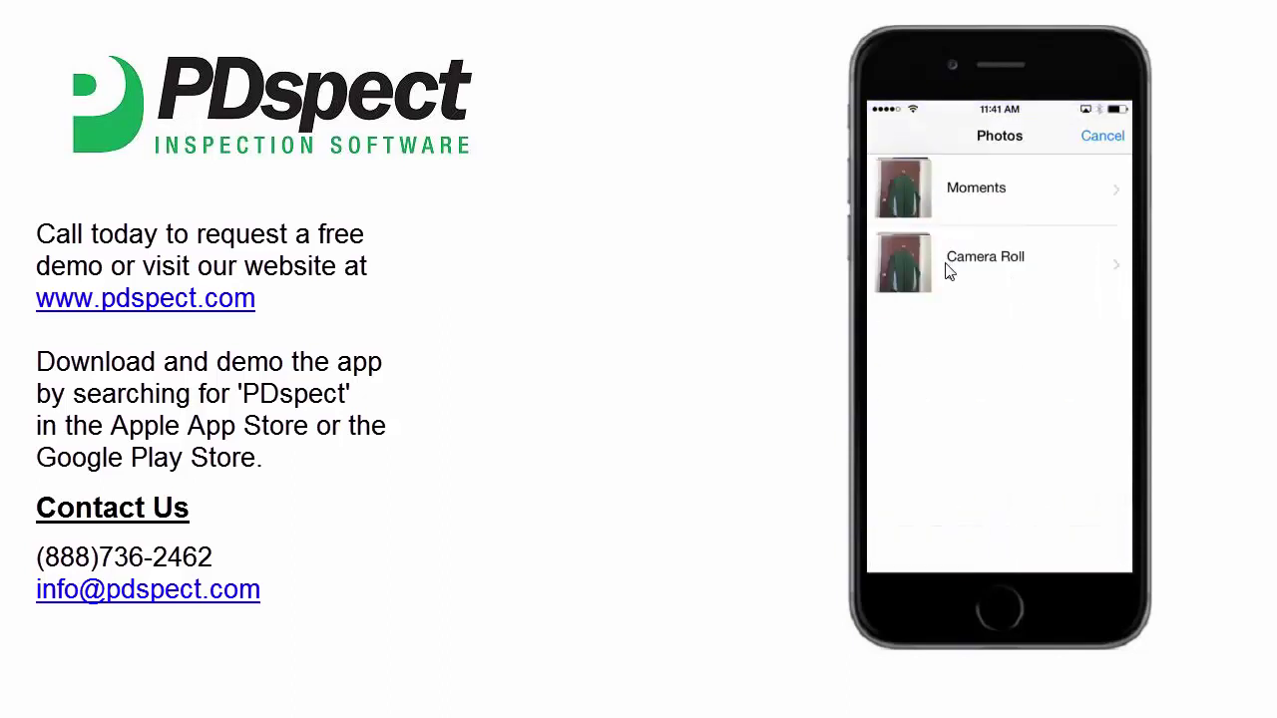
left_click(949, 269)
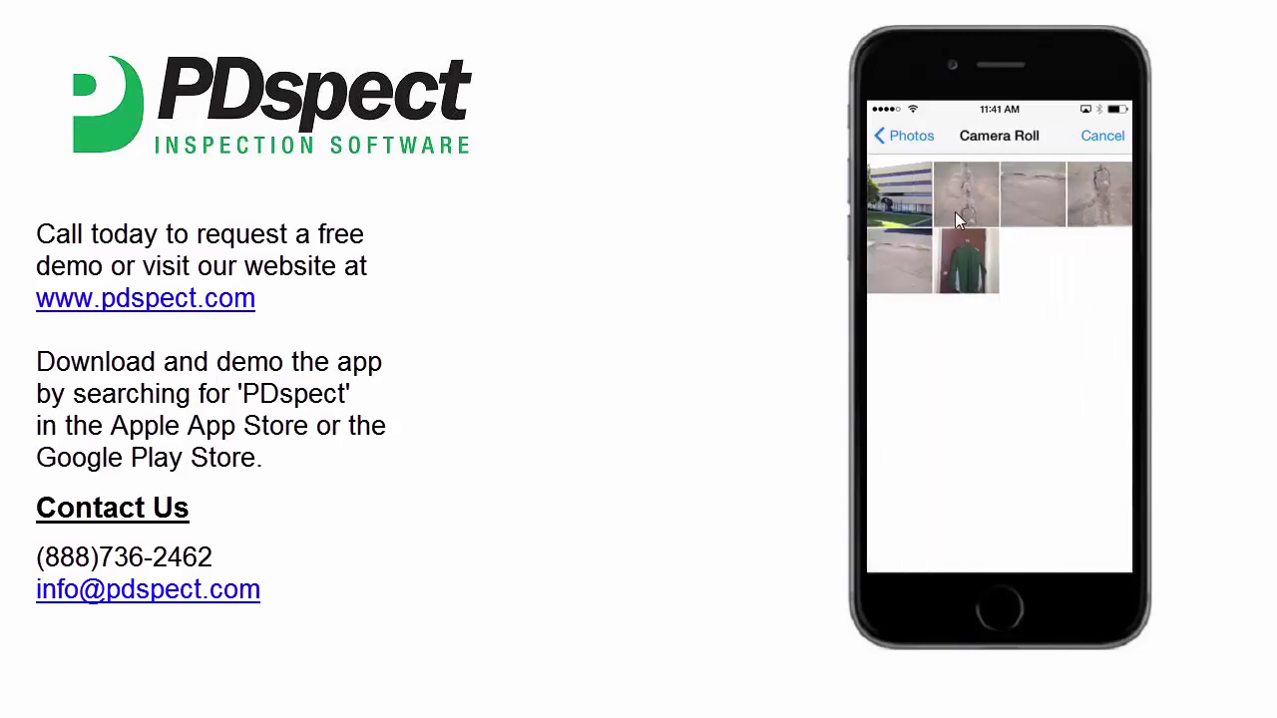
left_click(954, 212)
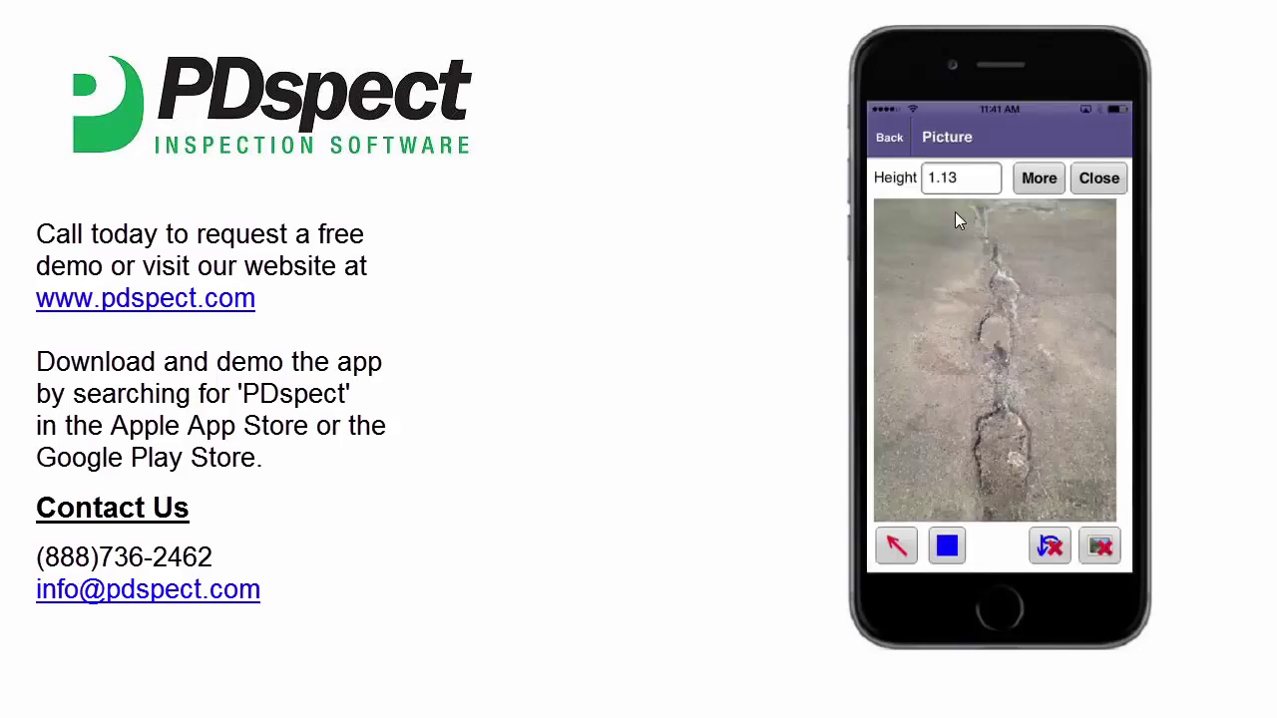
left_click(1100, 179)
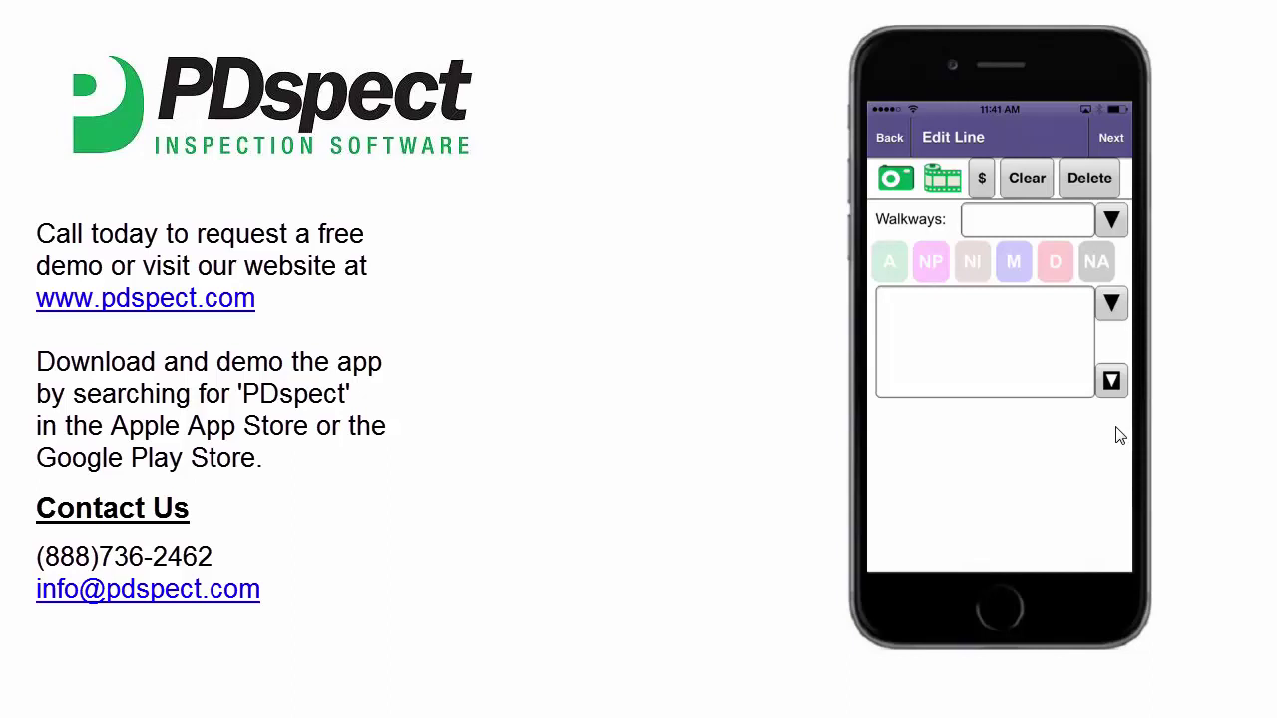
Review the Lots and Grounds item list and category dropdown, then return to Choose Category.
left_click(892, 134)
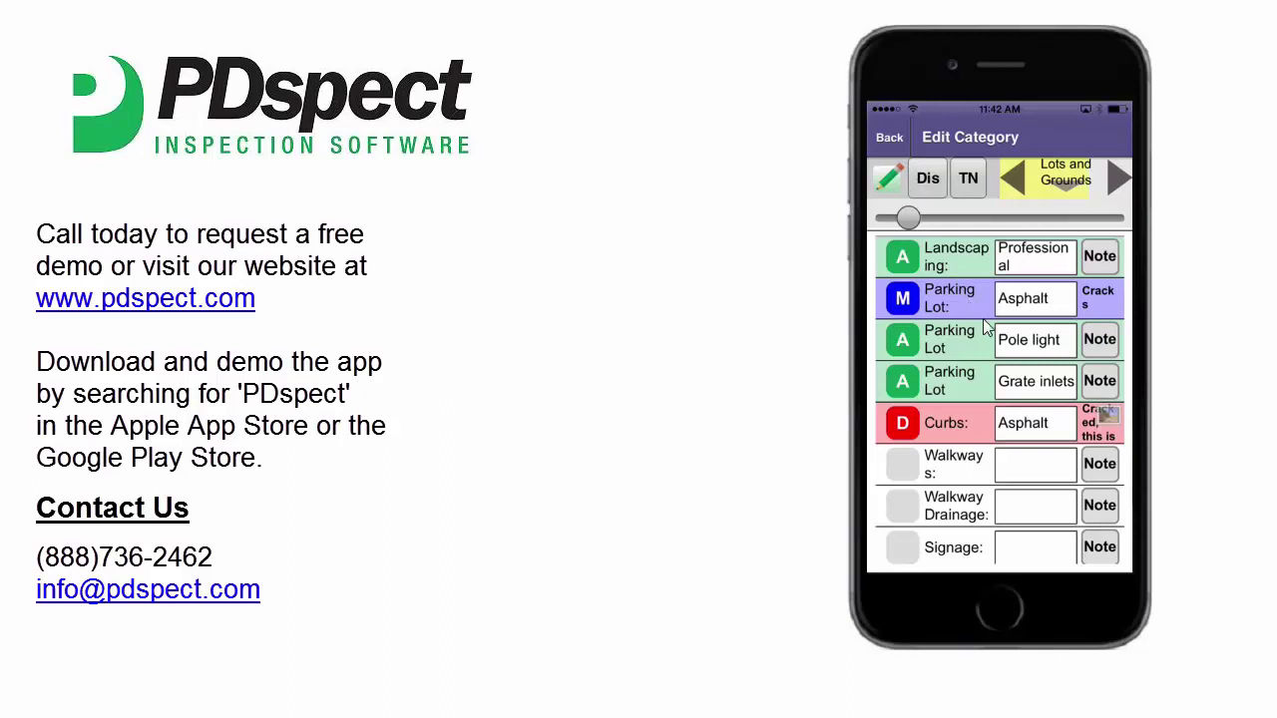
left_click(907, 219)
left_click(1067, 185)
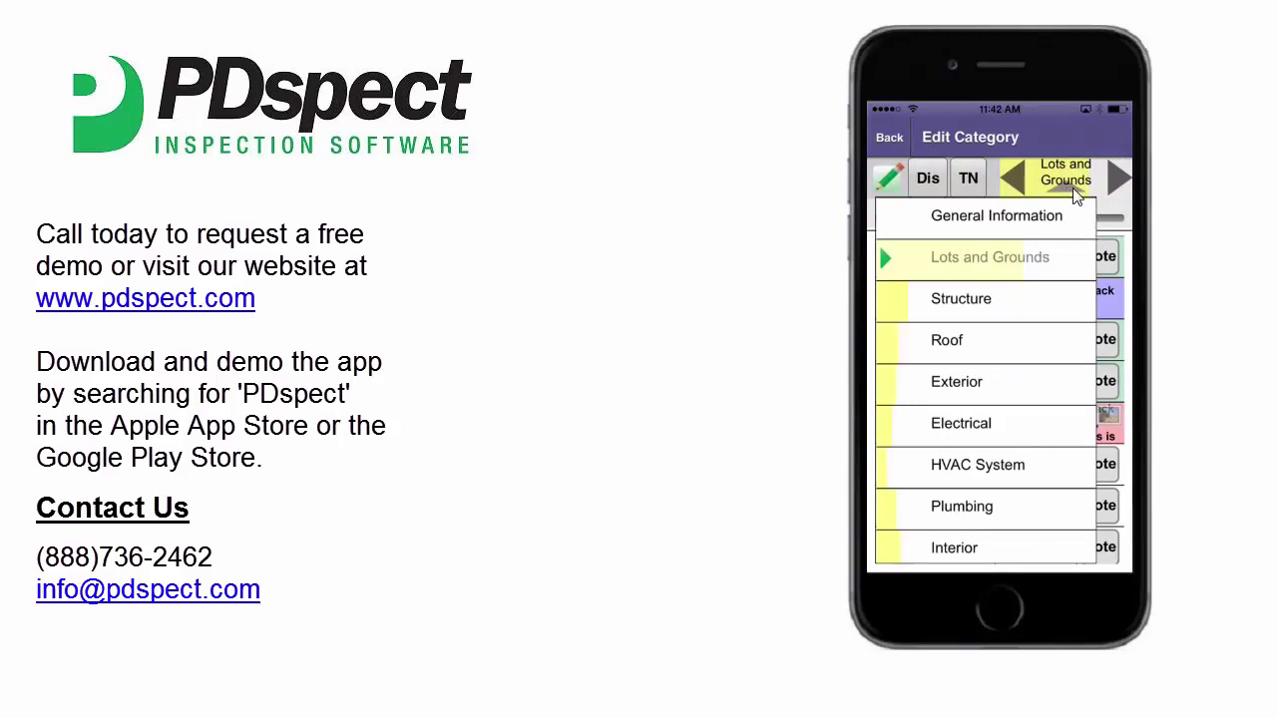
left_click(1074, 195)
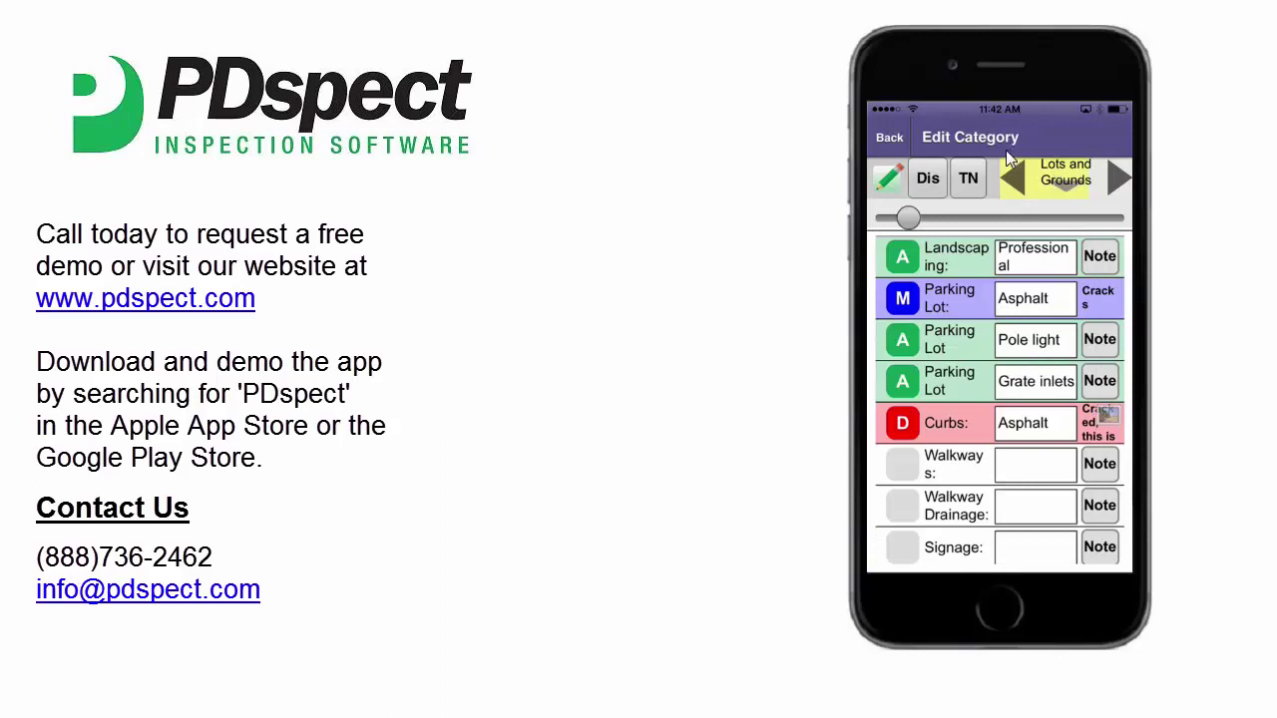
left_click(894, 143)
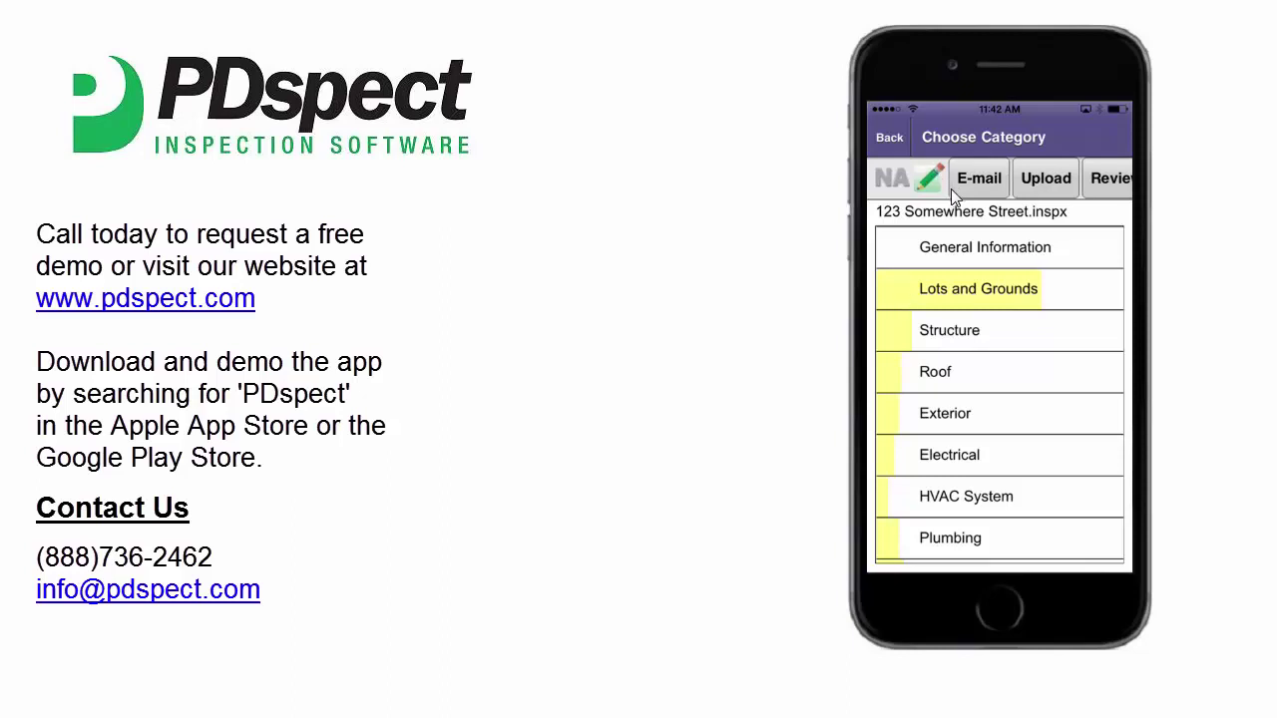
E-mail the report as 123 Somewhere Street.pdf, dismiss the confirmation, and go home.
scroll(951, 188, "right", 5)
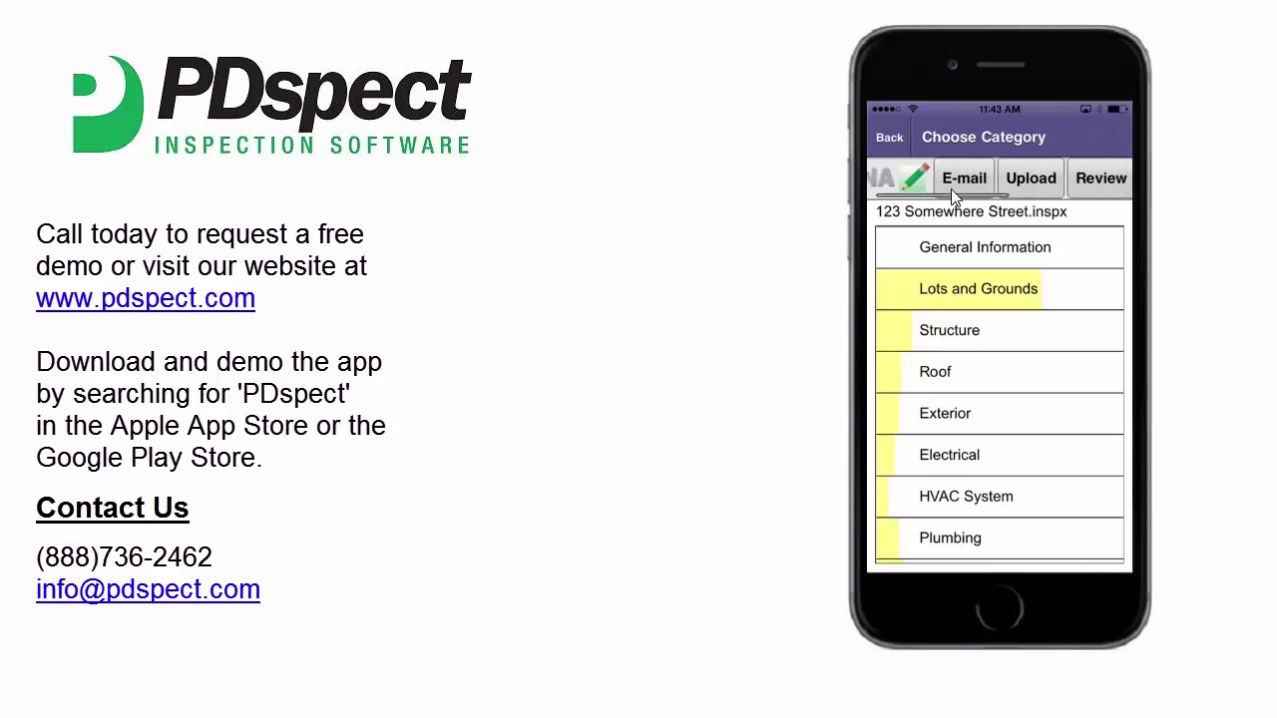
scroll(951, 188, "left", 5)
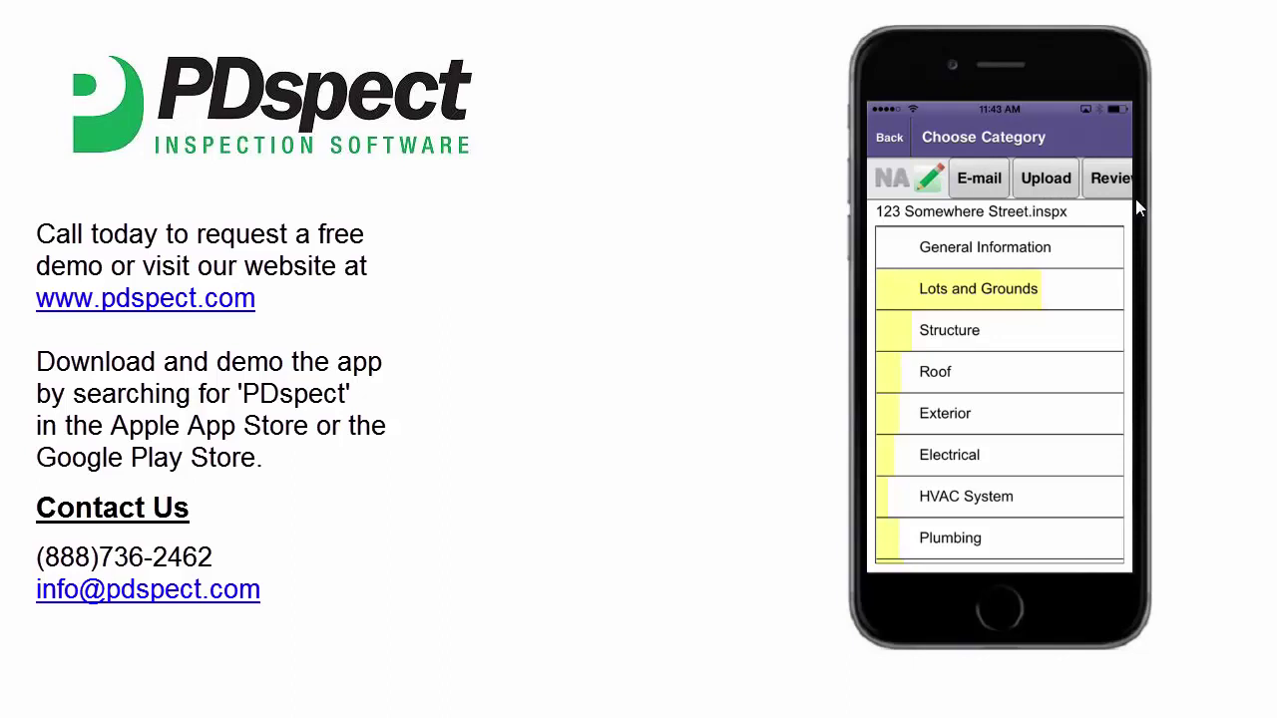
left_click(966, 182)
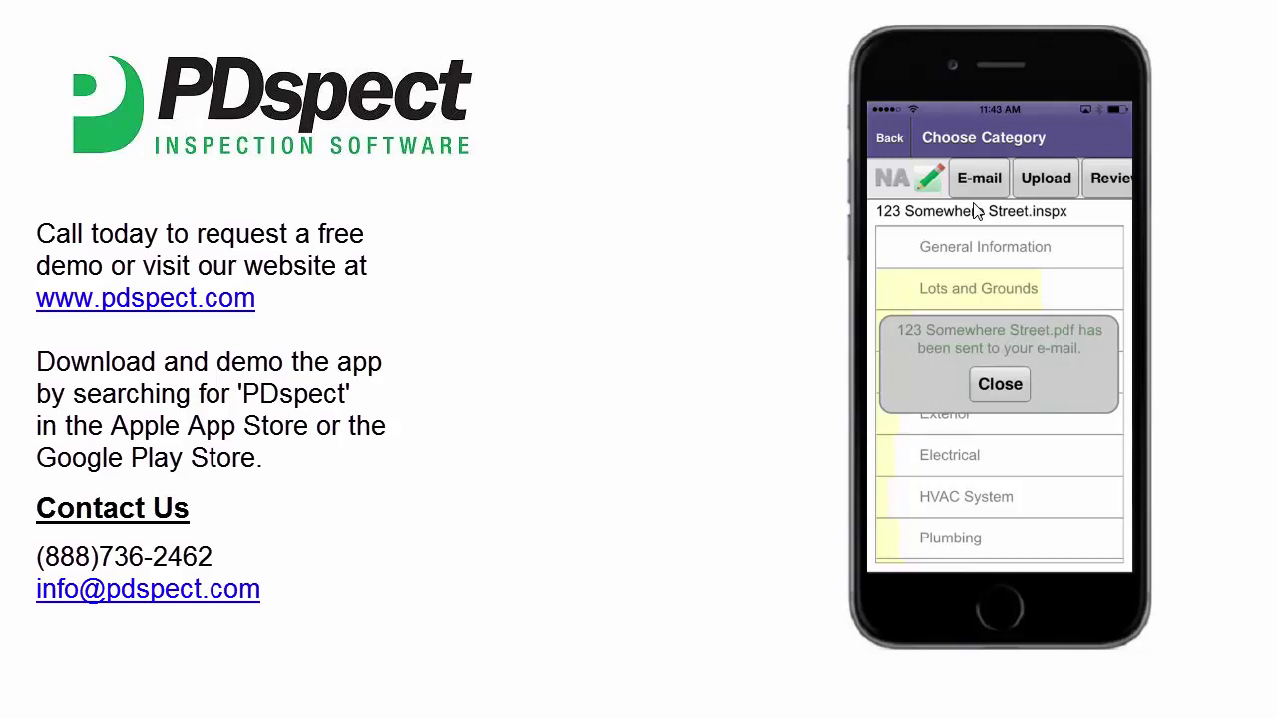
left_click(1000, 385)
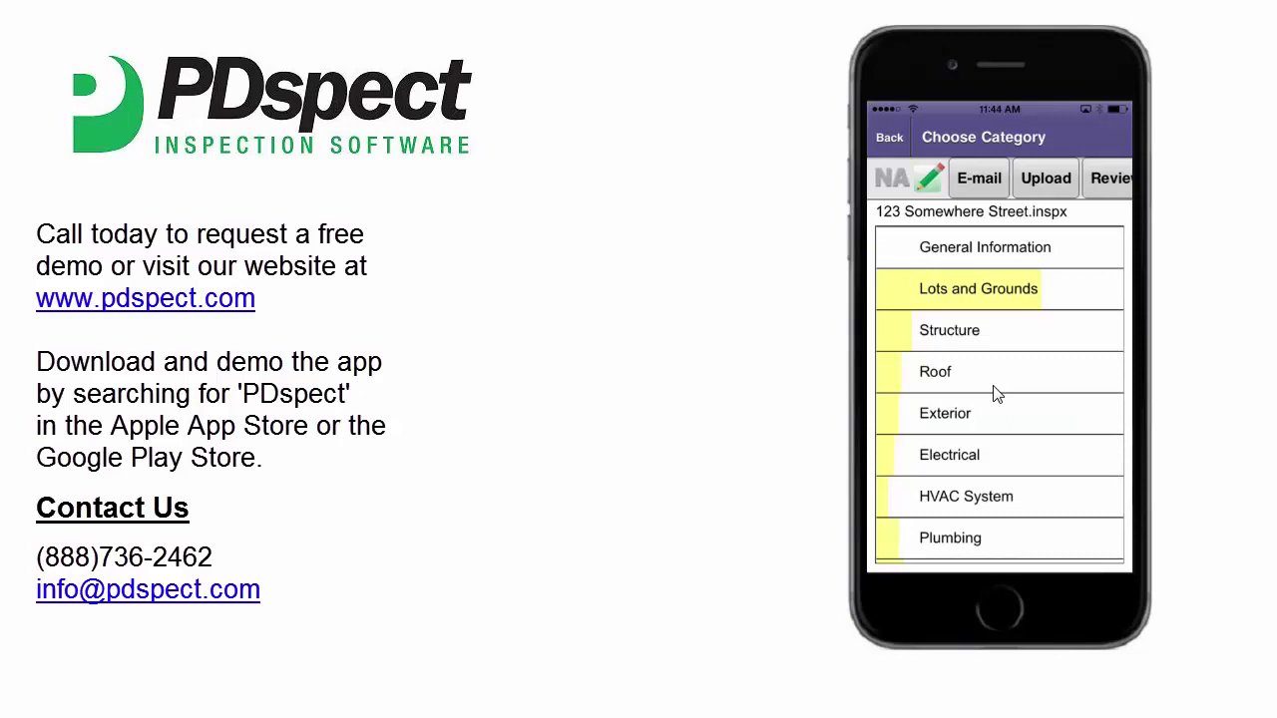
key("super+shift+h")
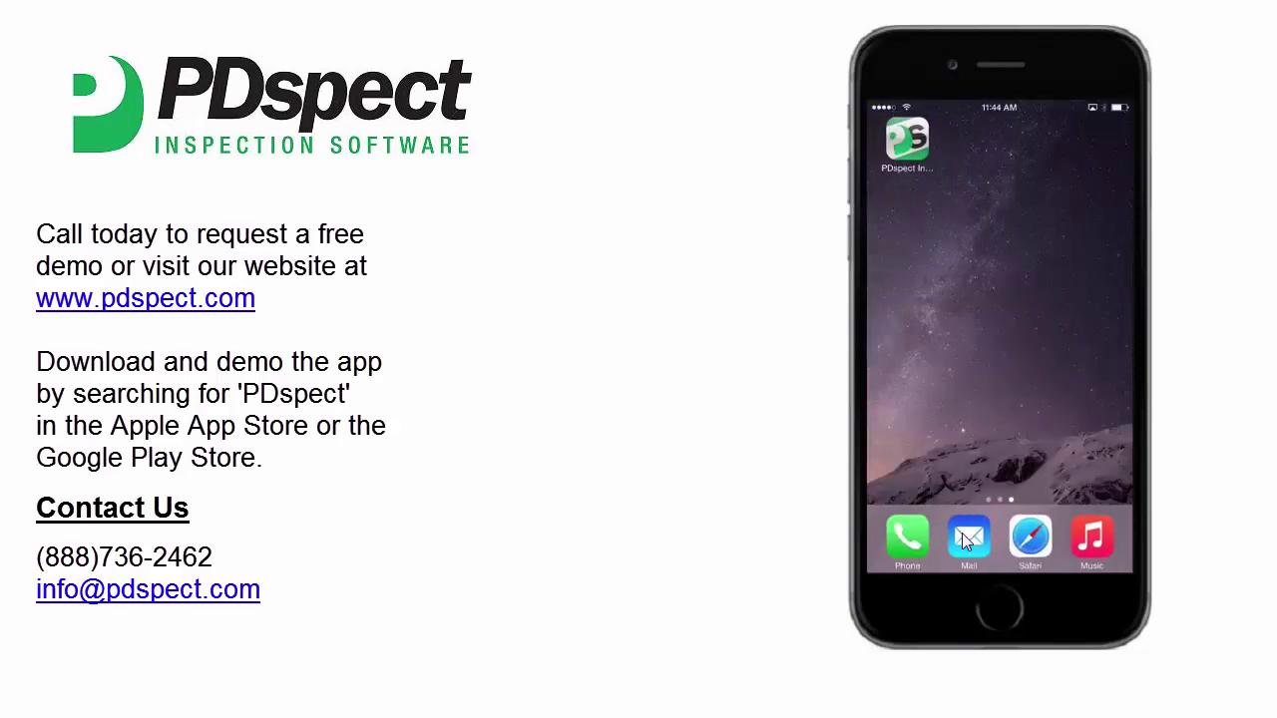
Open the received 123 Somewhere Street.pdf in Mail, zoom into Lots and Grounds, then show forwarding options.
left_click(961, 533)
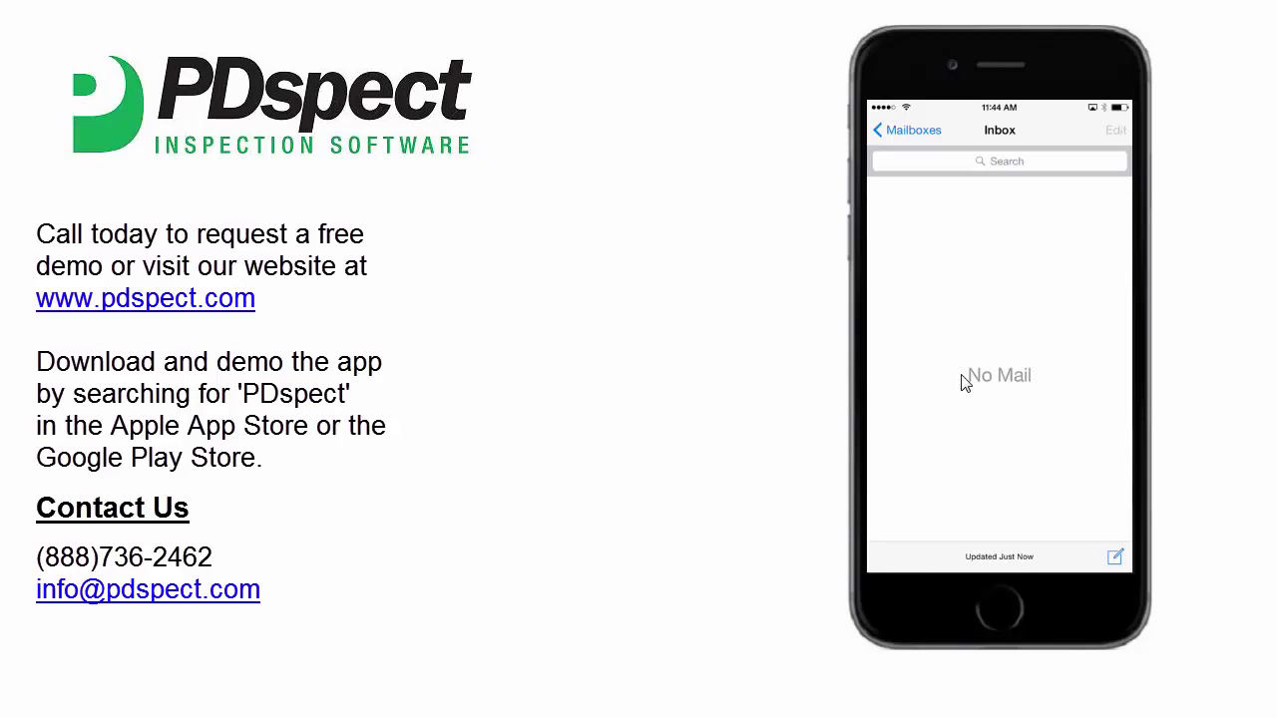
scroll(964, 383, "up", 3)
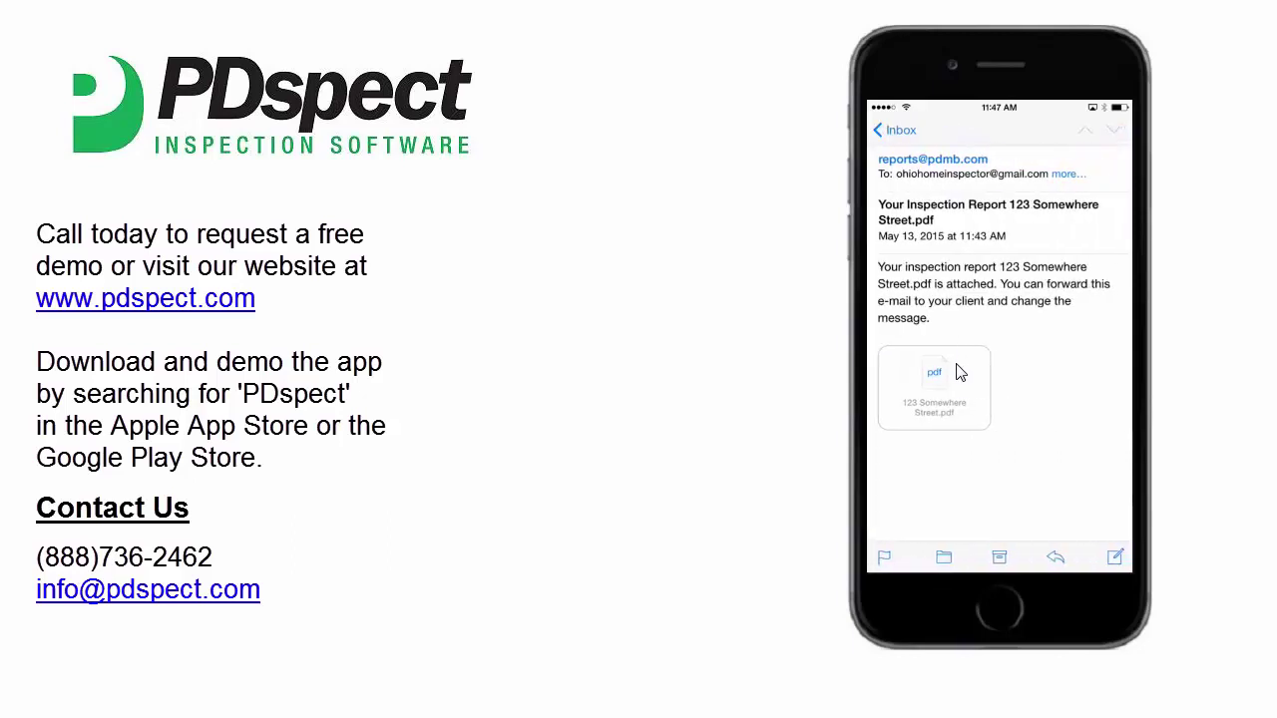
left_click(956, 389)
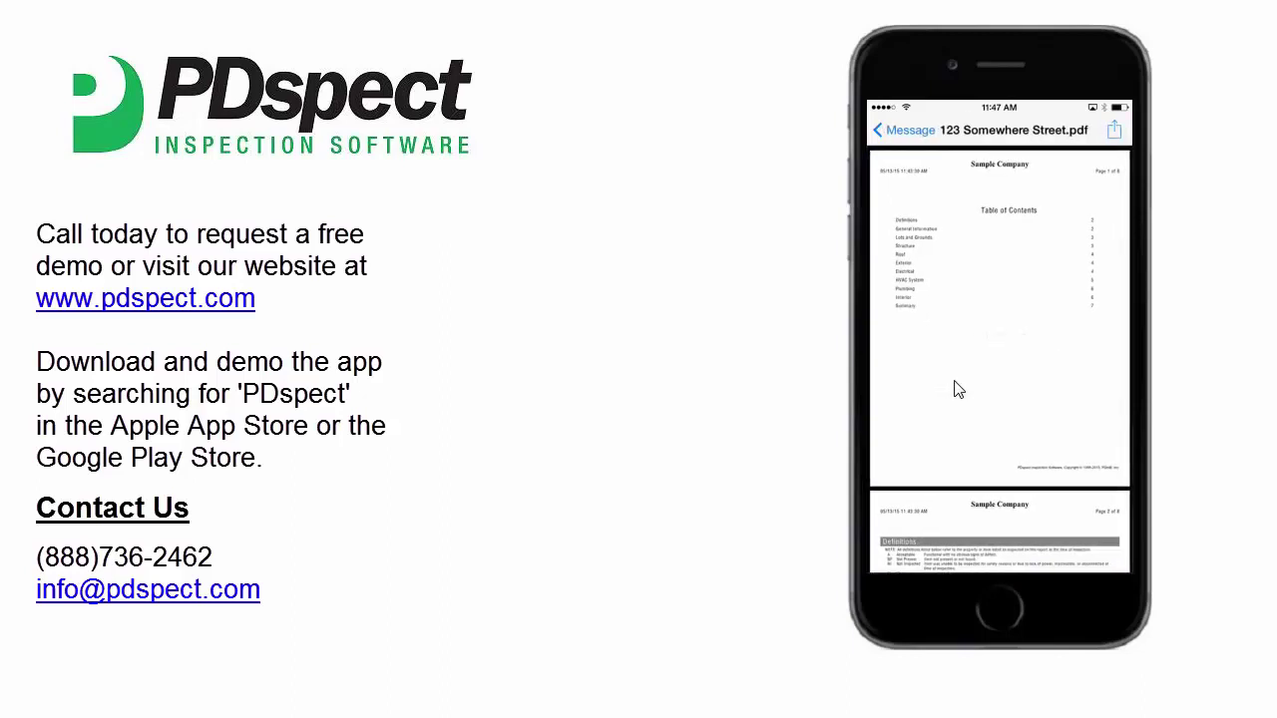
scroll(956, 389, "down", 5)
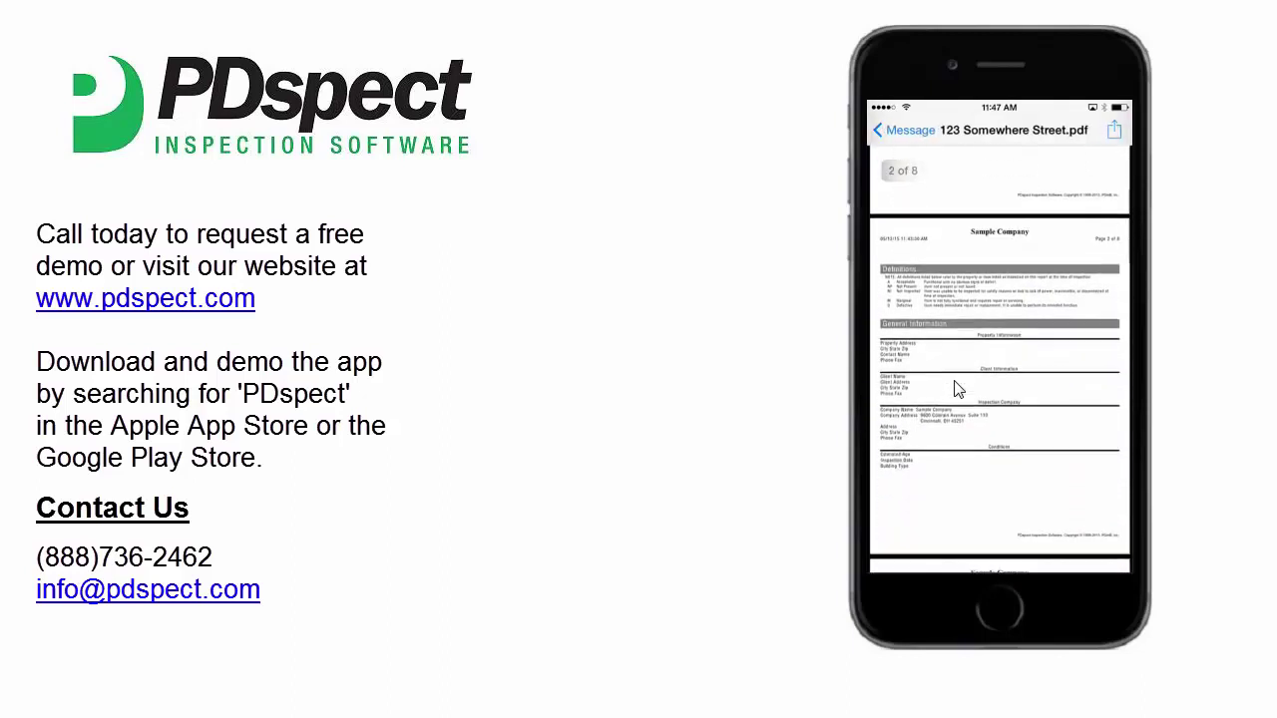
scroll(956, 389, "down", 3)
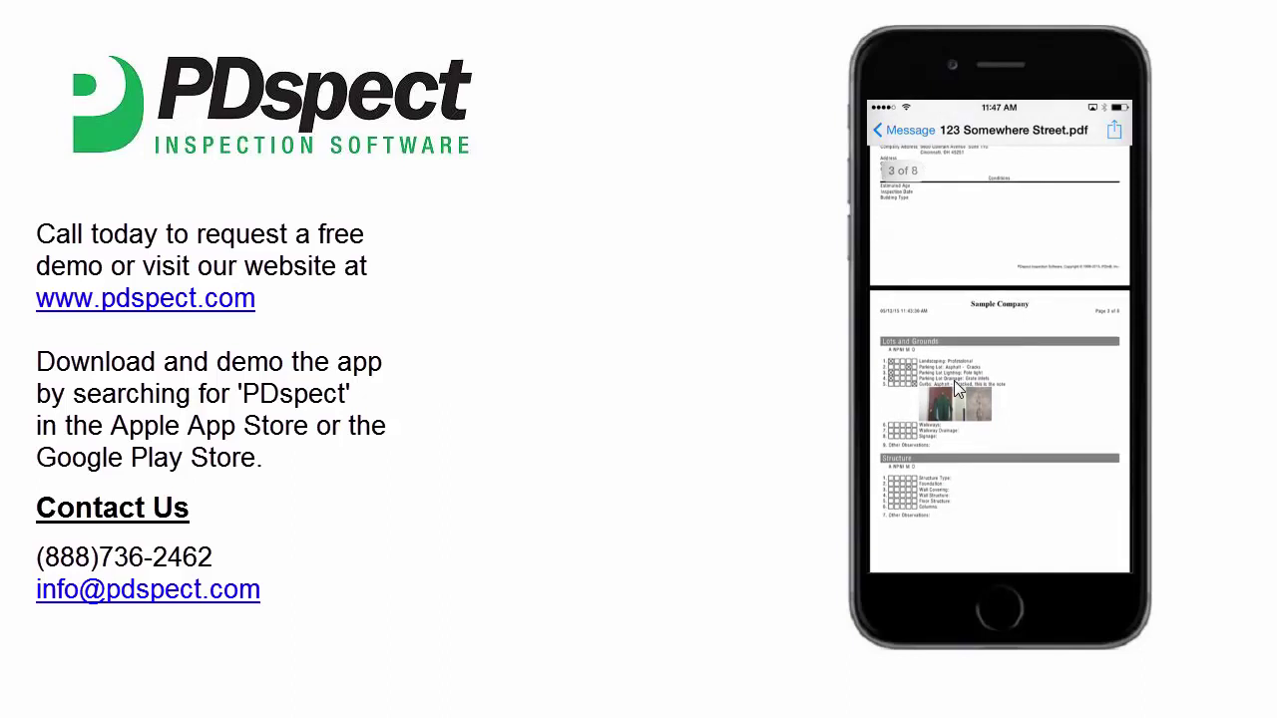
double_click(955, 388)
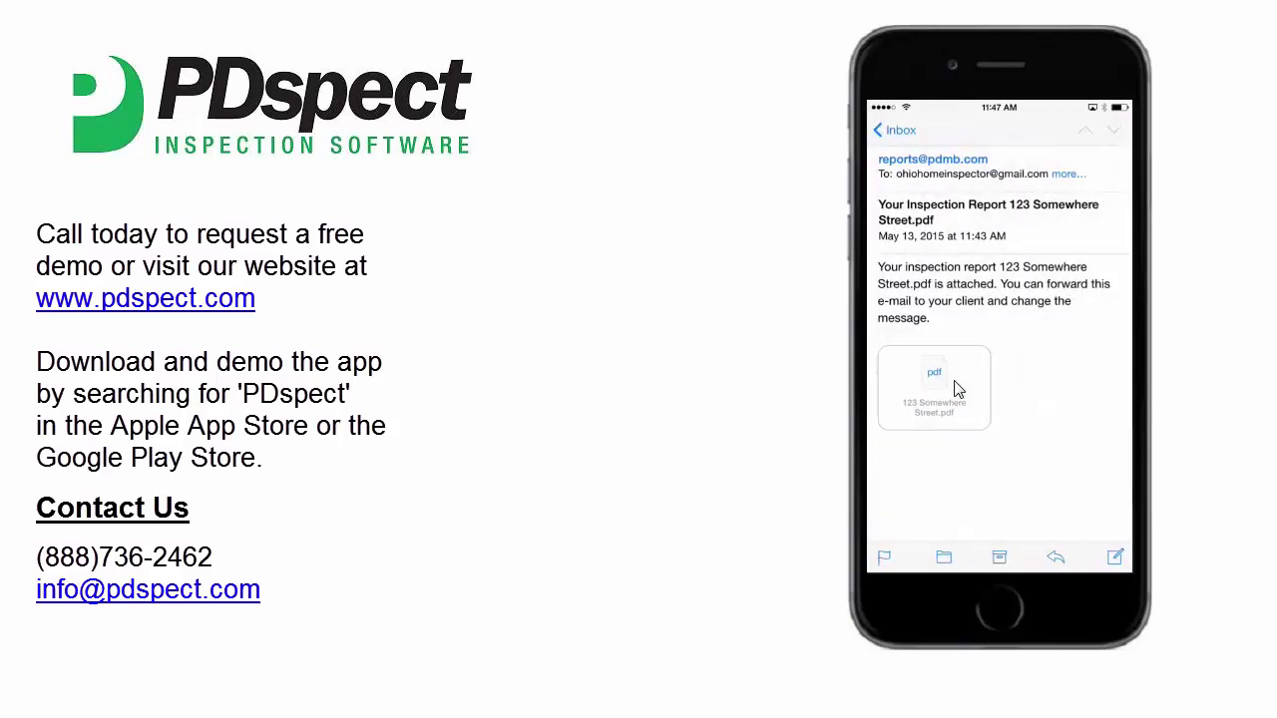
left_click(1053, 562)
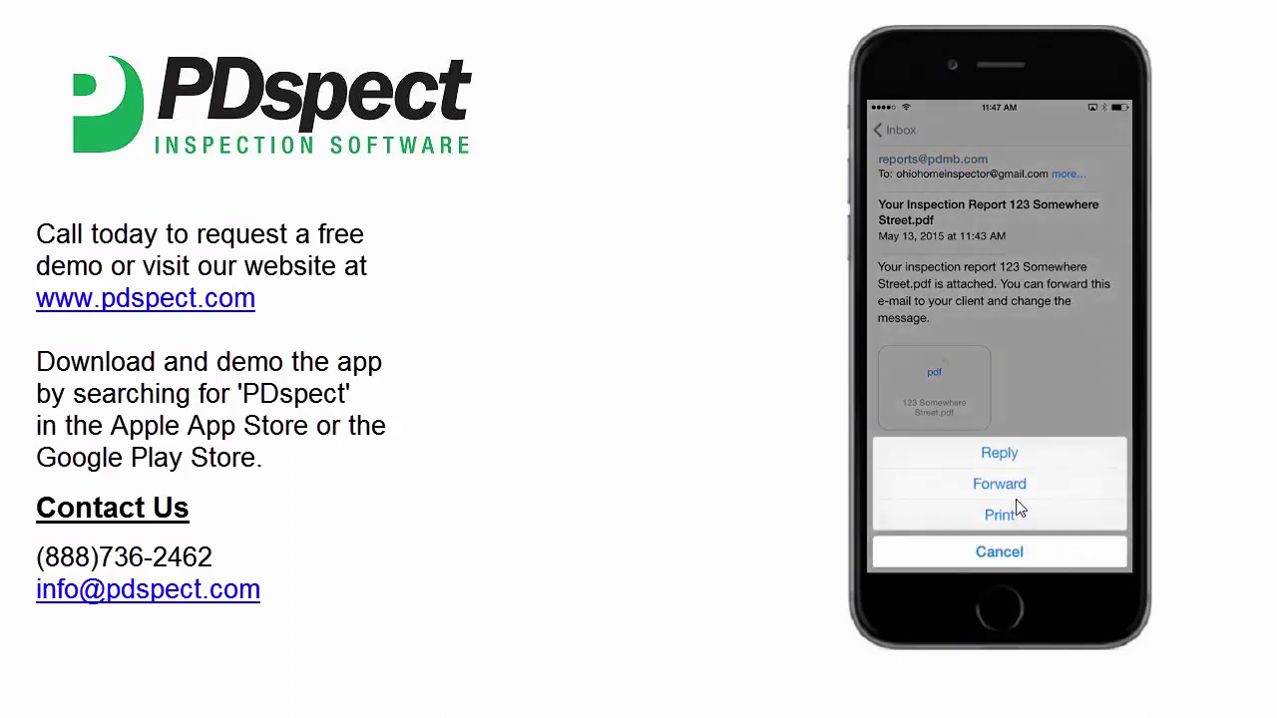